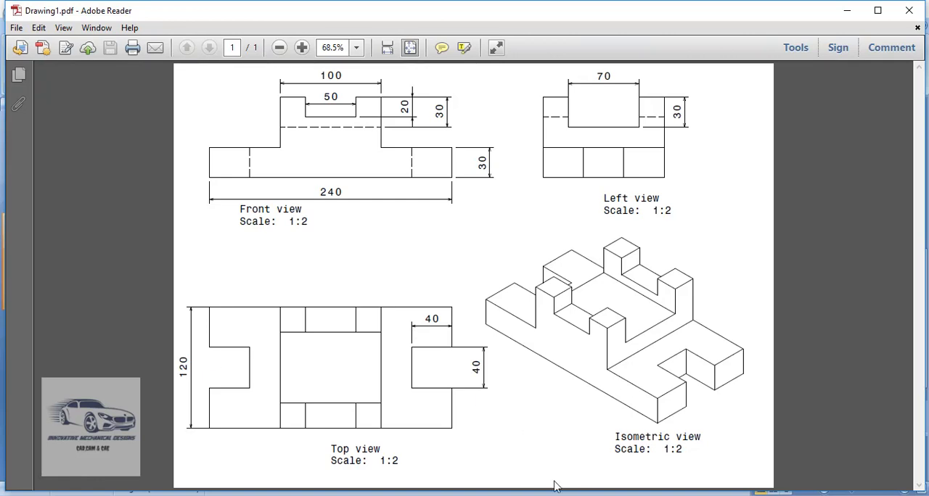
- Switch to CATIA V5 and create a new Part Design part named BLOCK
mouse_move(551, 495)
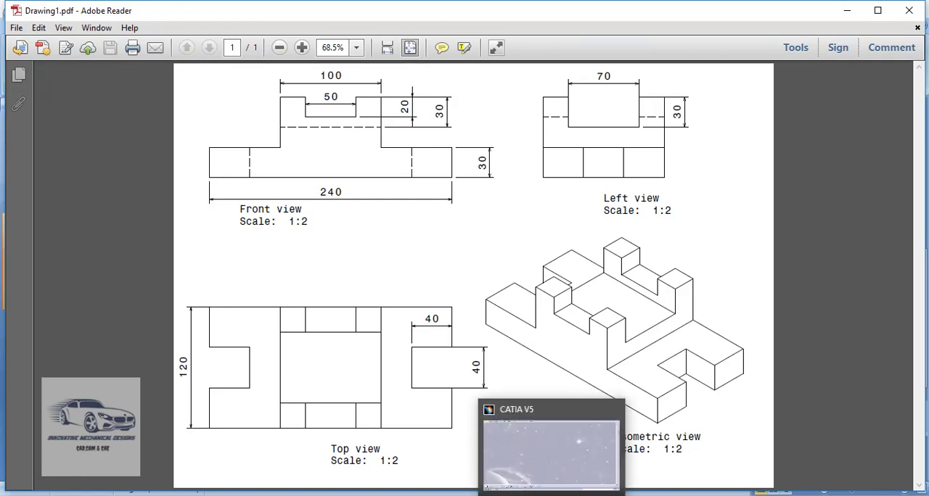
click(551, 494)
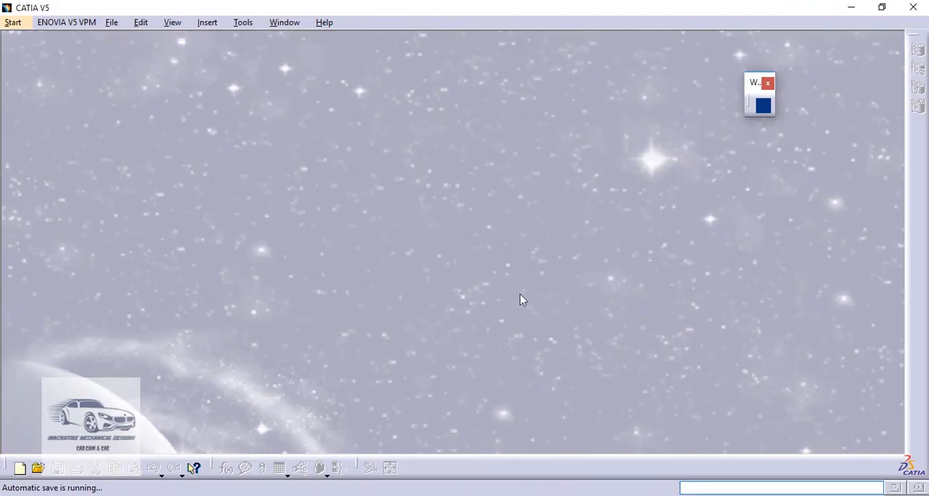
click(14, 22)
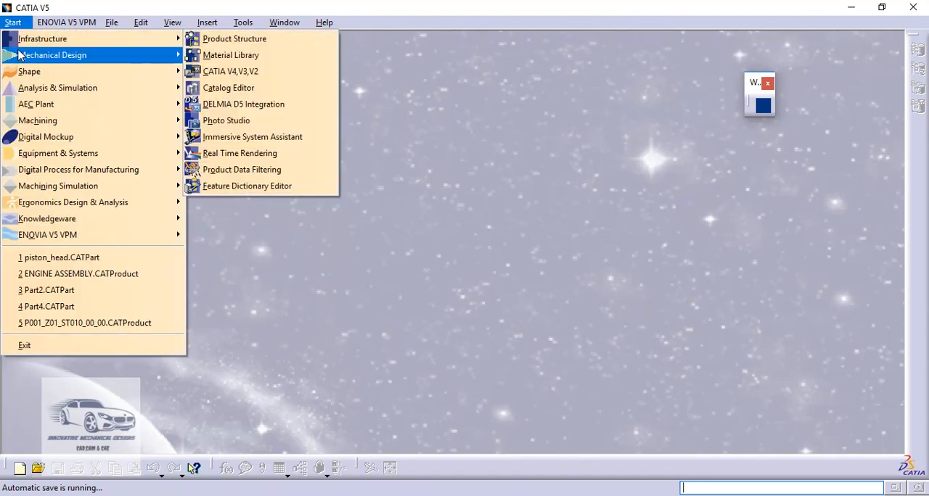
mouse_move(21, 57)
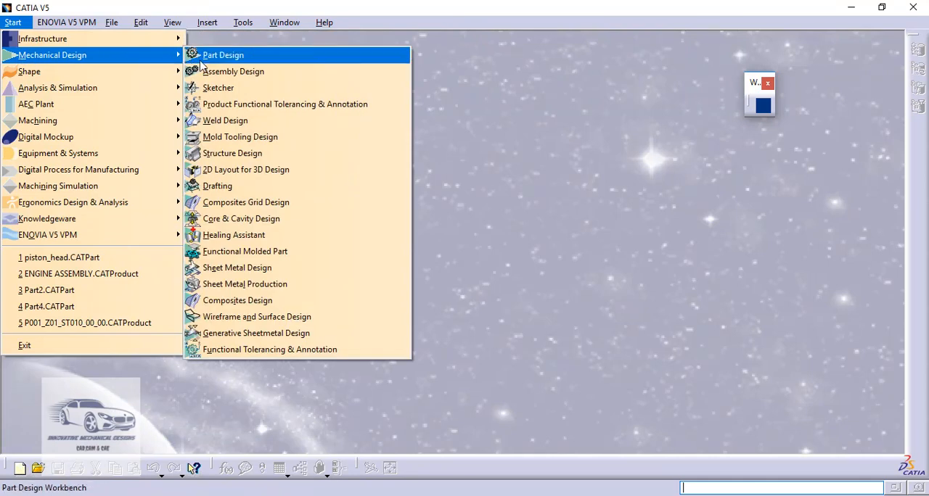
click(208, 60)
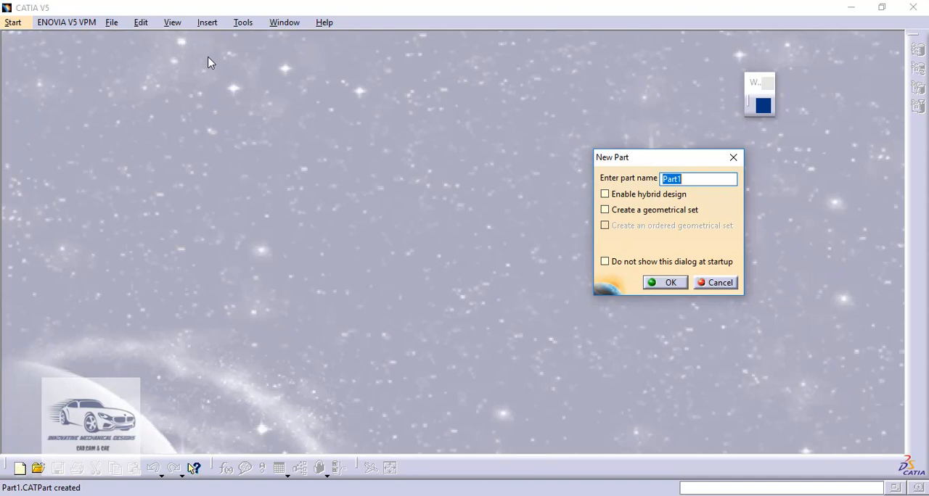
text(BLOCK)
click(669, 283)
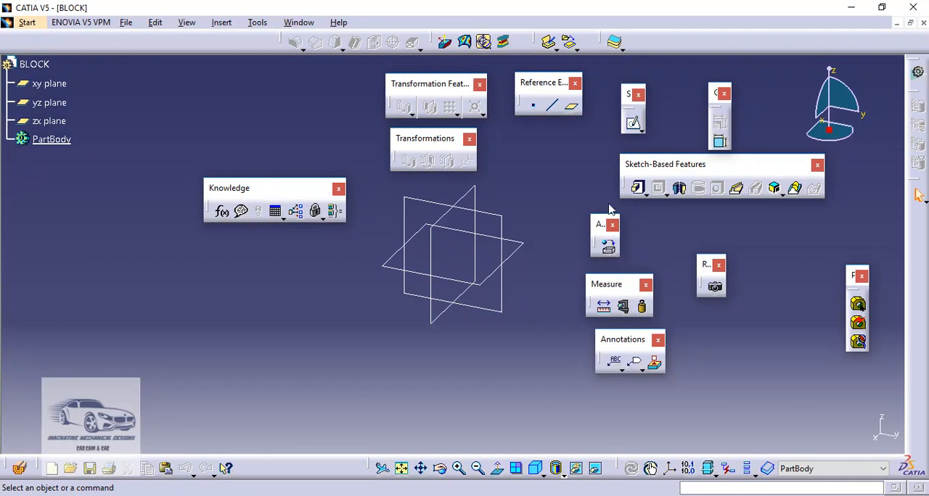
- Start a sketch on the yz plane and consult the front view in Drawing1.pdf
click(495, 216)
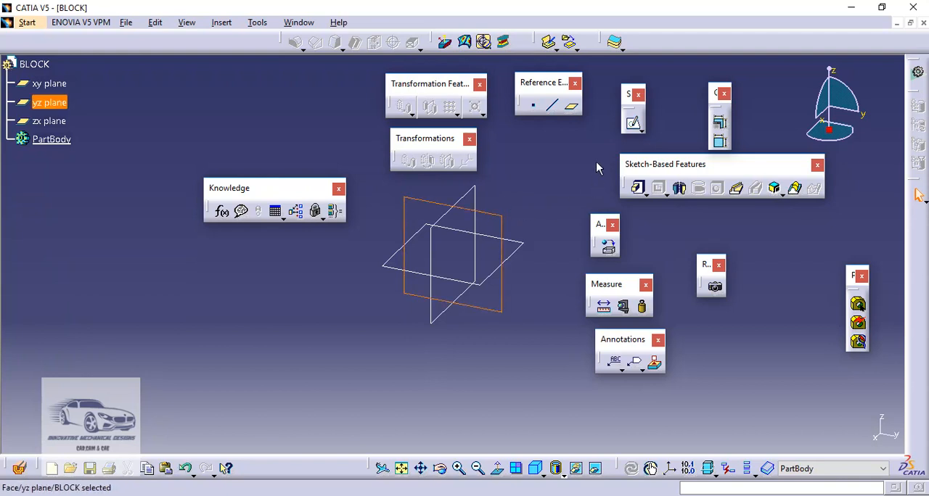
click(634, 124)
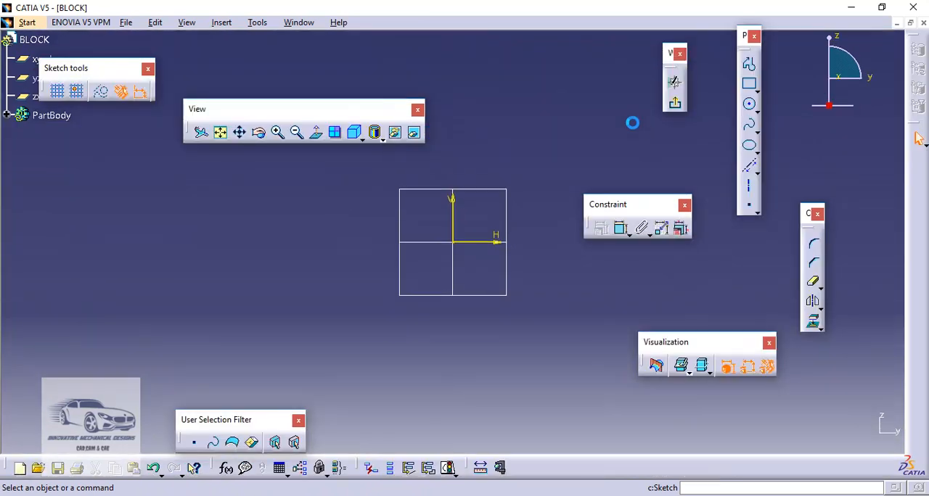
mouse_move(542, 157)
middle_down()
mouse_move(483, 160)
mouse_move(479, 170)
middle_up()
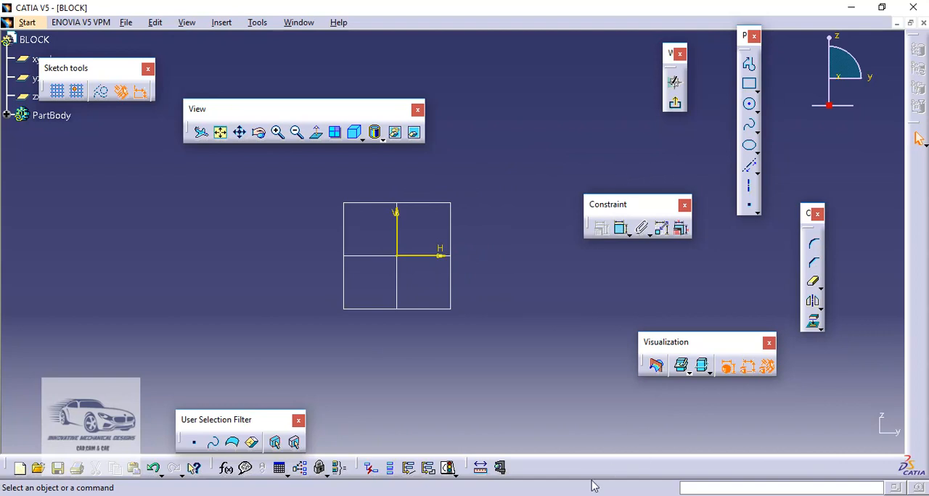
click(508, 479)
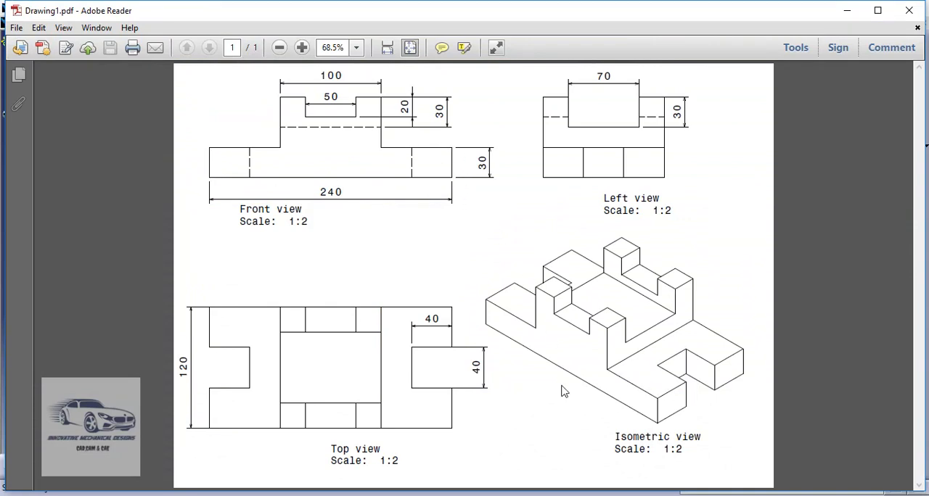
click(553, 495)
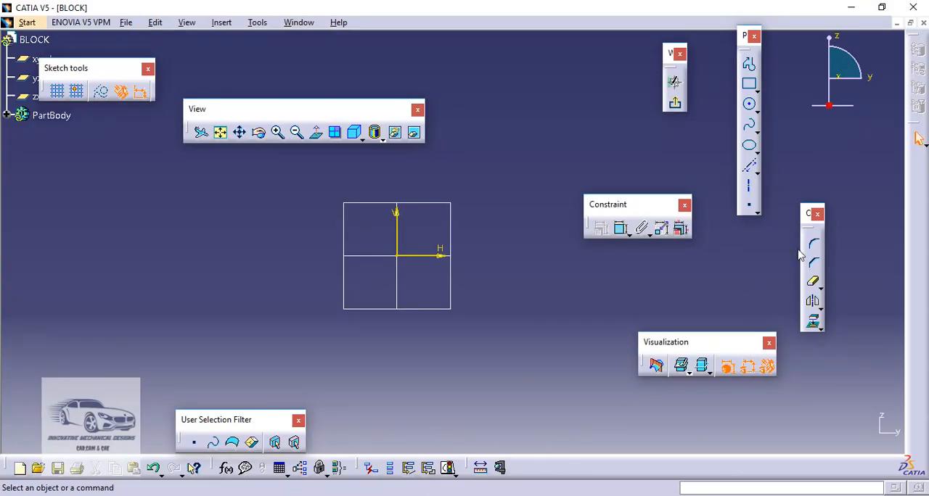
click(756, 172)
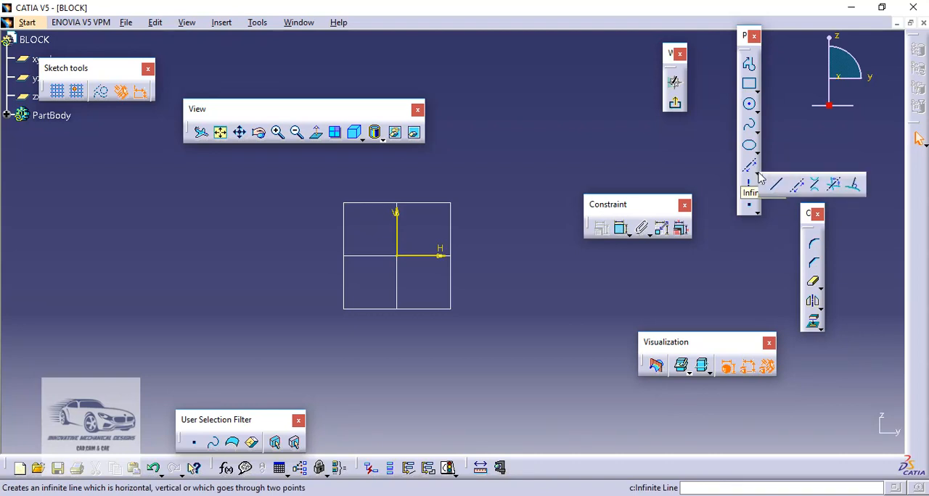
click(777, 187)
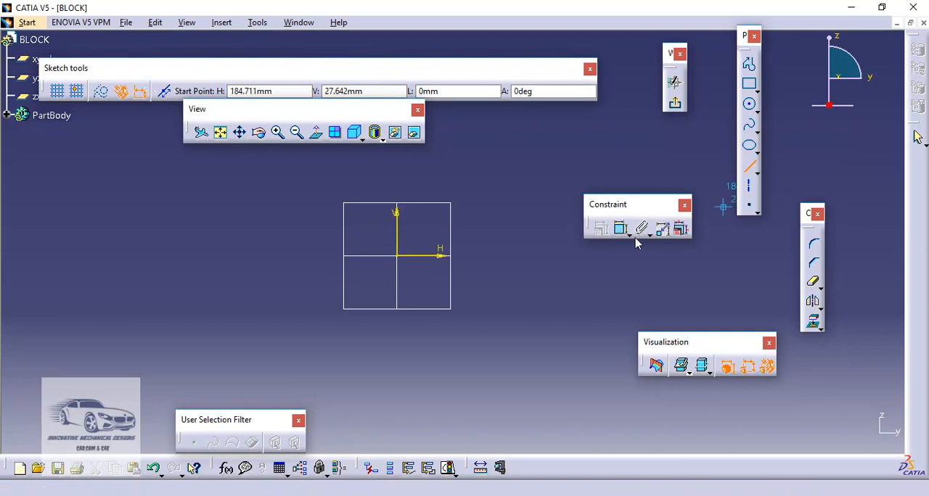
click(398, 257)
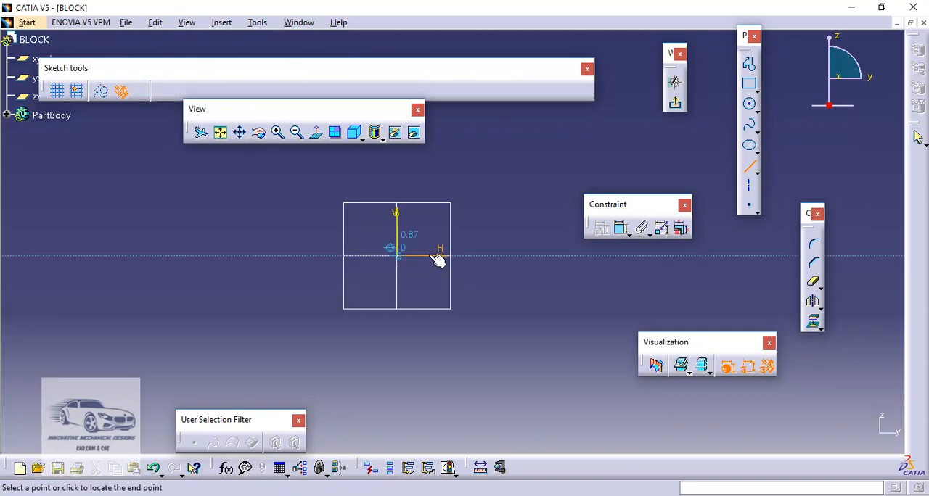
click(625, 256)
click(624, 255)
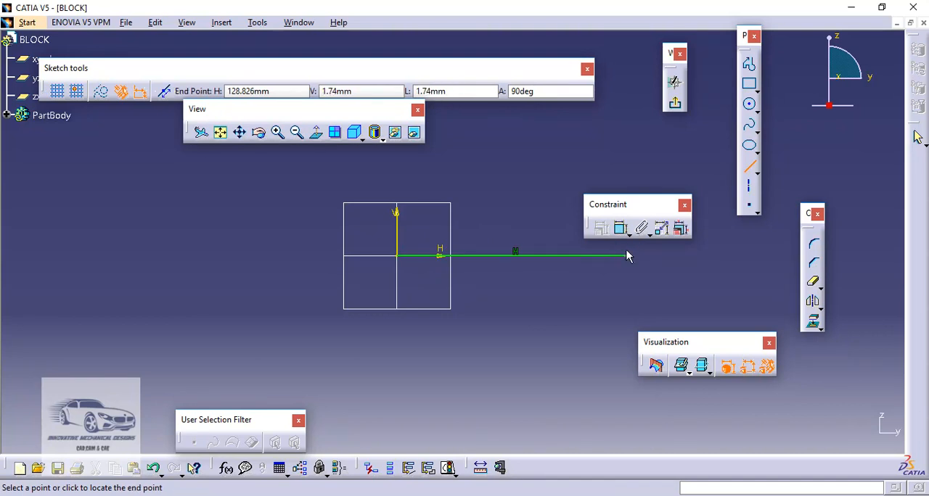
click(624, 181)
click(626, 181)
click(550, 180)
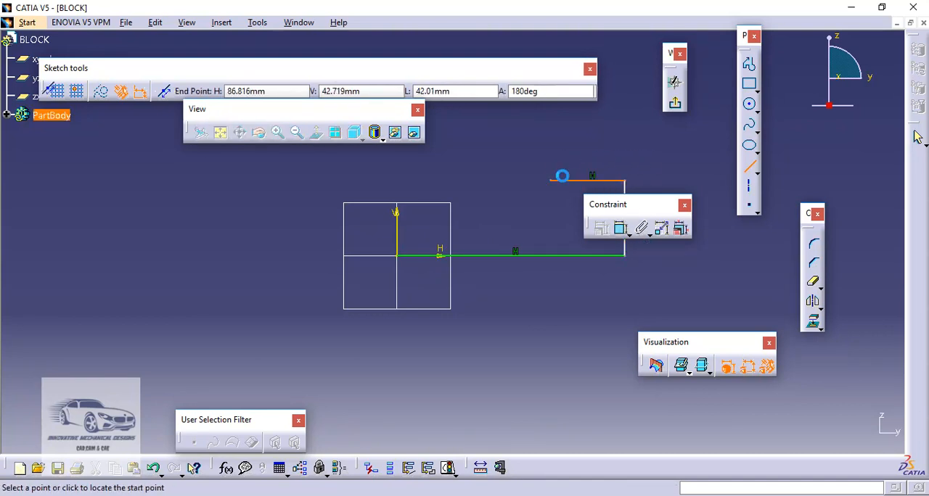
key(Escape)
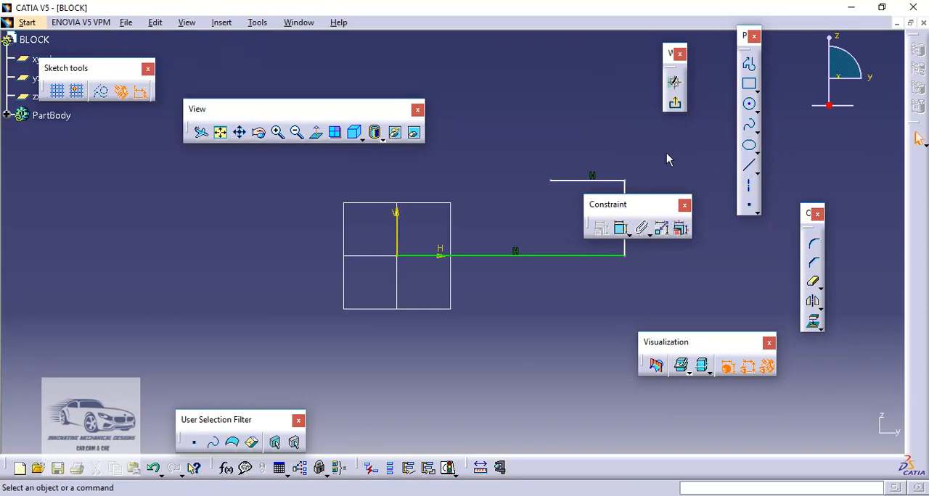
key(ctrl+z)
key(ctrl+z)
key(ctrl+z)
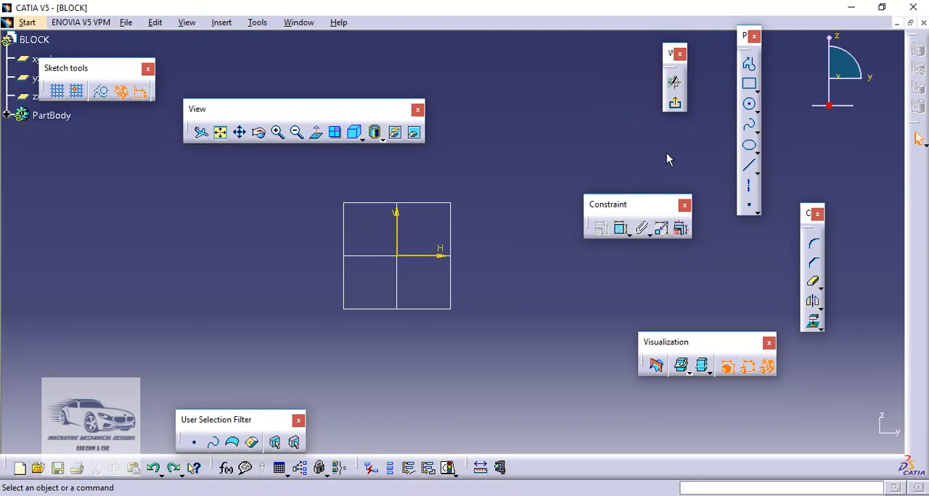
- Using Profile, draw a base about 193 mm long on the H axis, its right end about 24 mm high, the shoulder and a wall about 55 mm high
click(750, 67)
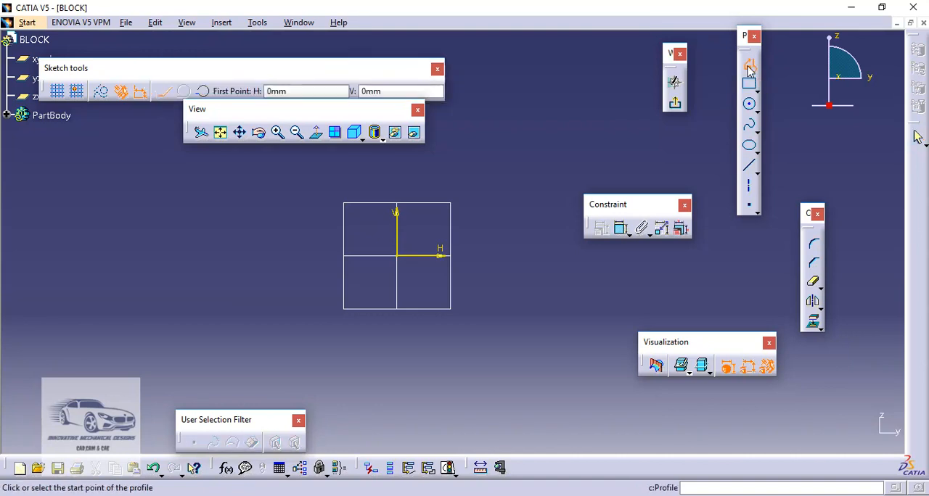
click(221, 254)
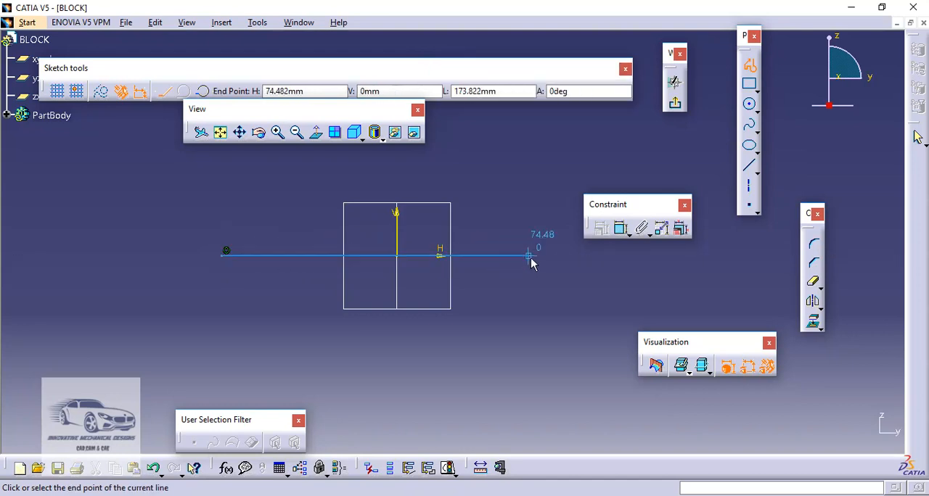
click(563, 255)
click(552, 215)
click(473, 215)
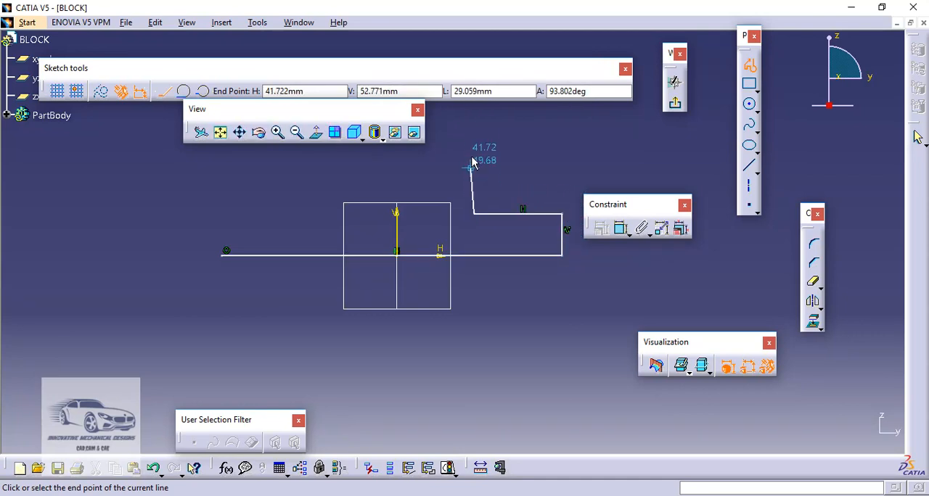
click(474, 118)
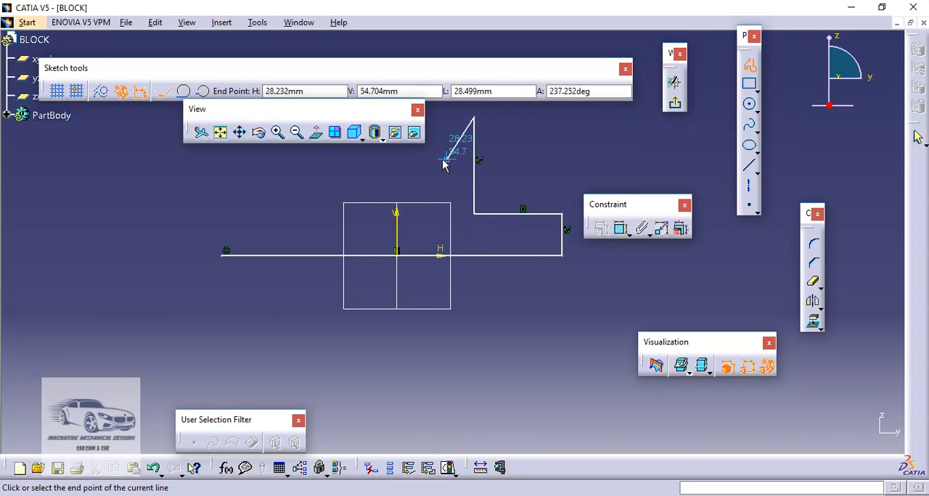
- Continue the profile with the top edges and central rectangular notch, then close it through the left wall, shoulder and end at the start point
middle_drag(445, 163, 443, 217)
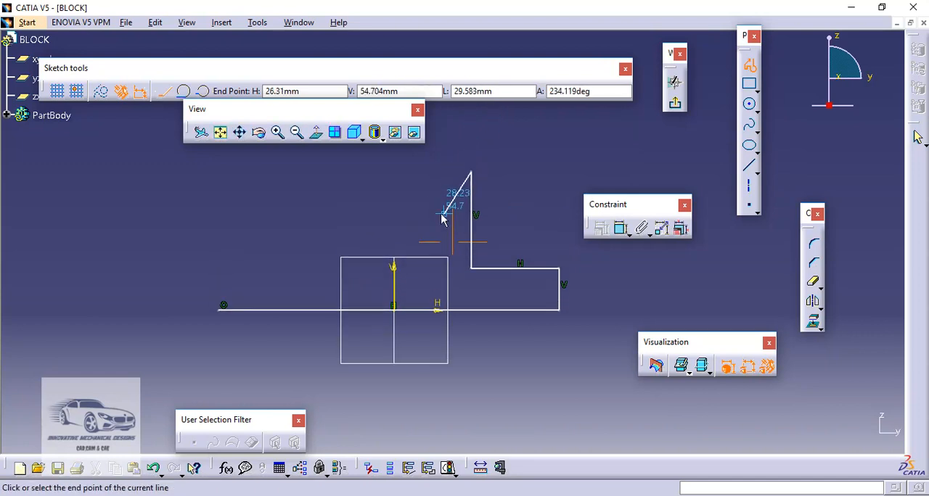
click(425, 173)
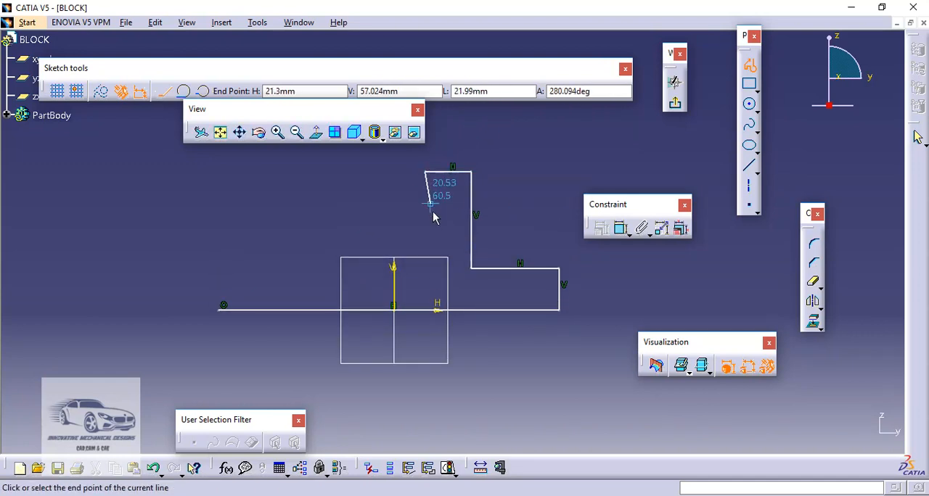
click(424, 223)
click(348, 223)
click(348, 168)
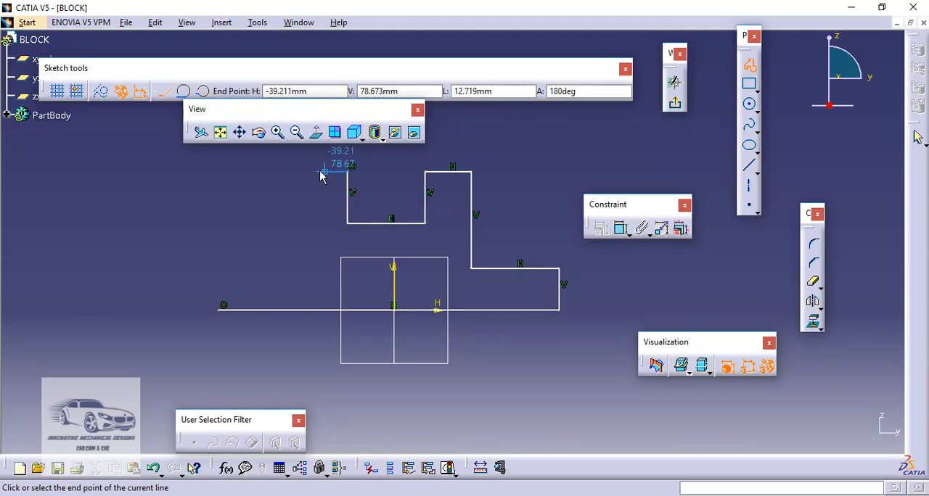
click(305, 172)
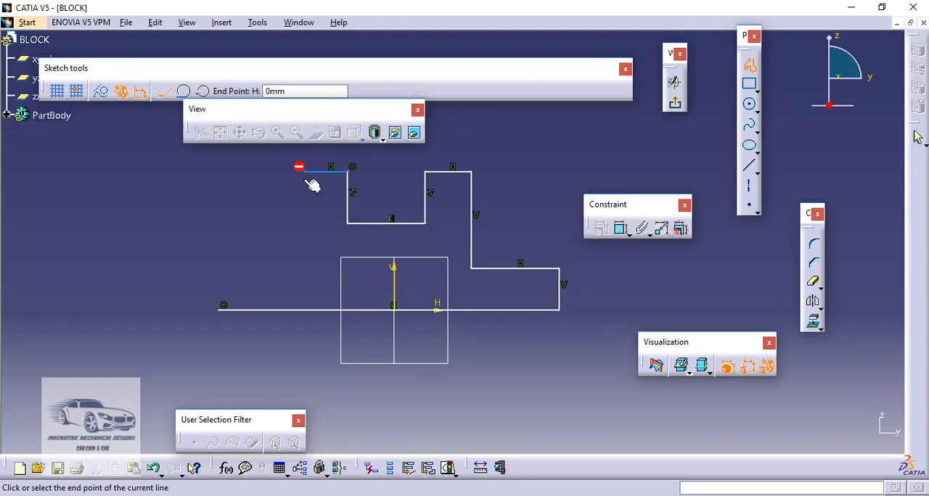
click(304, 269)
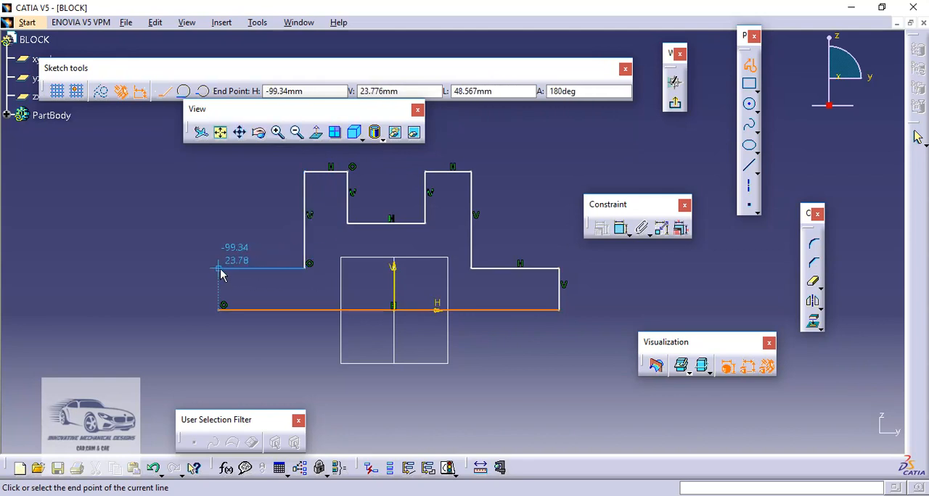
click(219, 268)
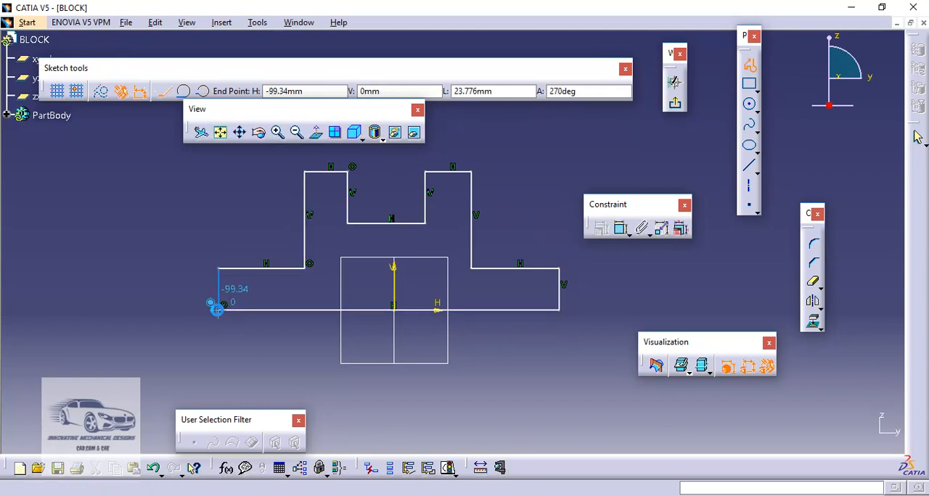
click(220, 310)
click(488, 152)
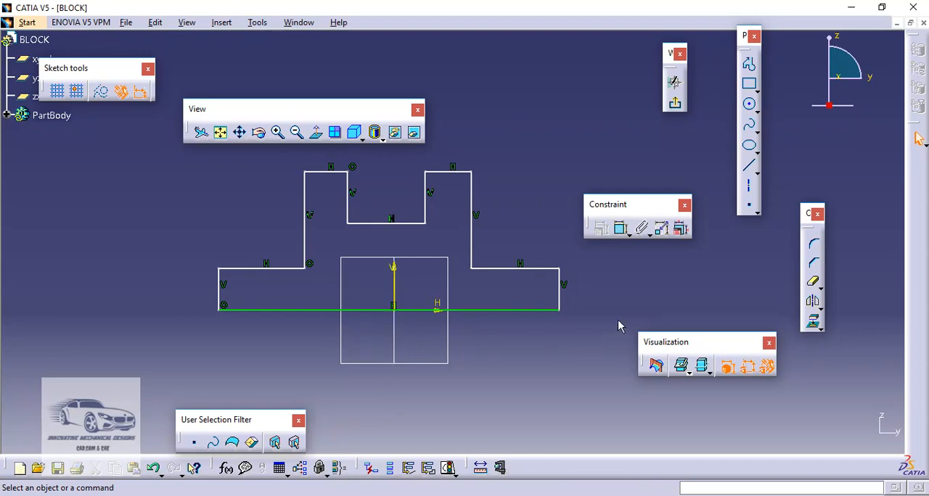
- Dimension the profile's base length, the right end's height and the right upper wall's height
click(621, 229)
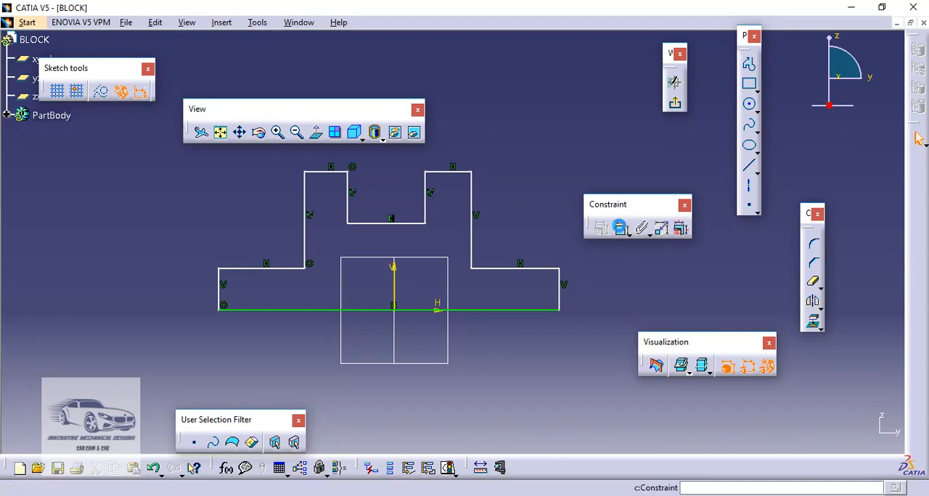
click(392, 310)
click(397, 383)
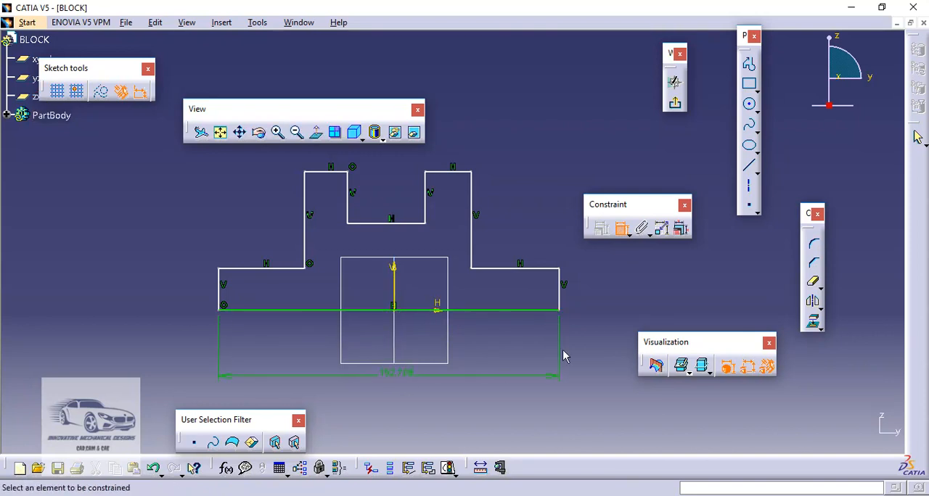
click(565, 305)
click(595, 294)
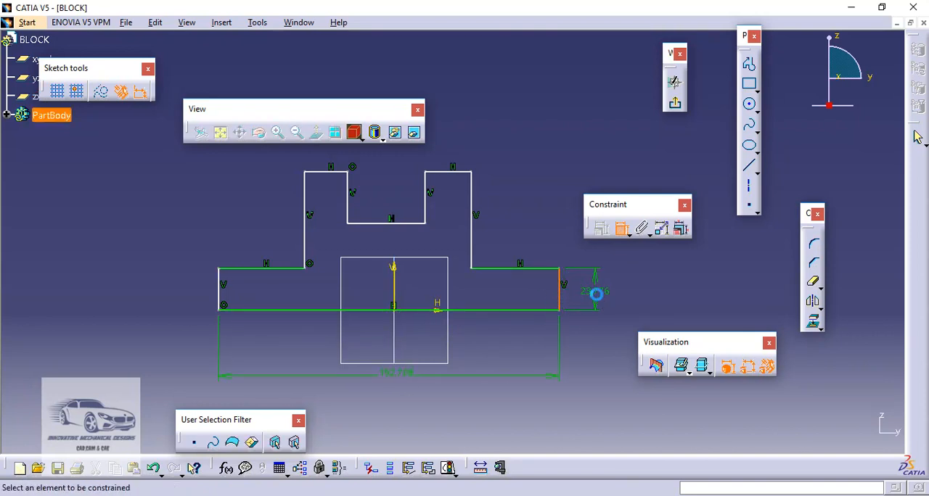
click(474, 223)
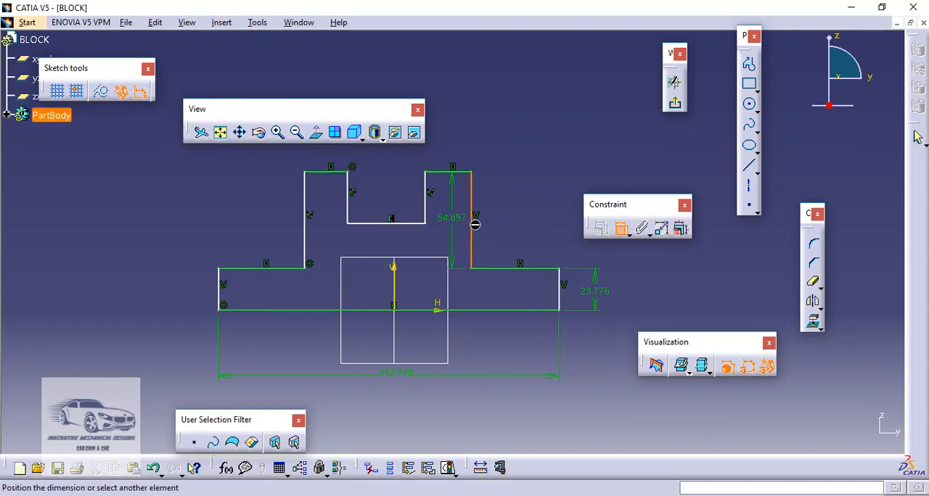
click(516, 228)
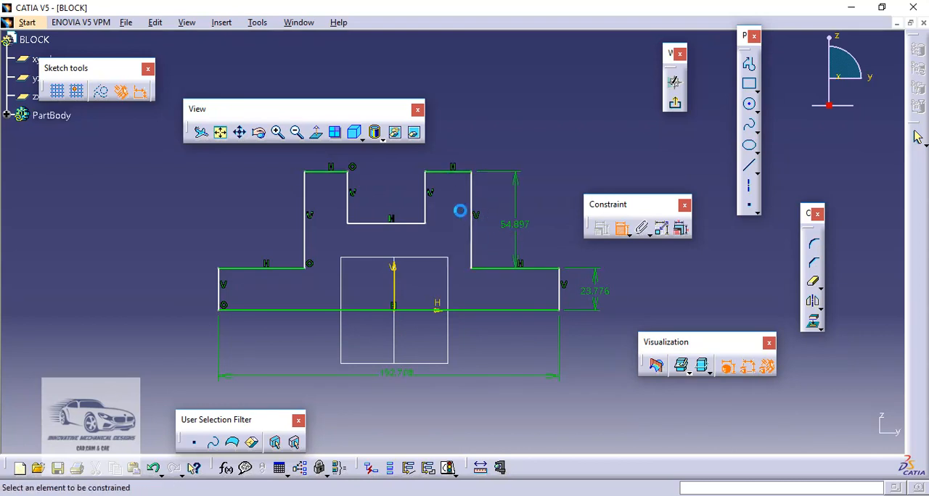
- Dimension the distance between the two outer upper walls, plus the central notch's width and depth
click(311, 199)
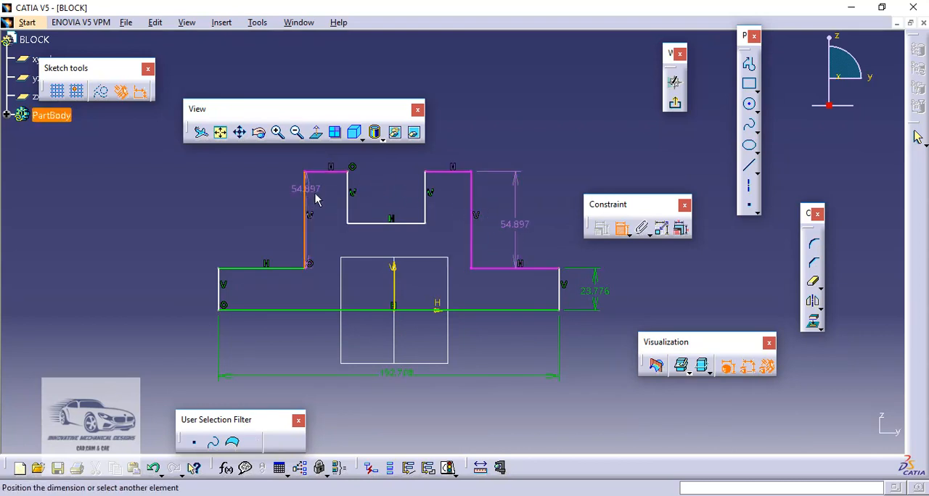
click(473, 211)
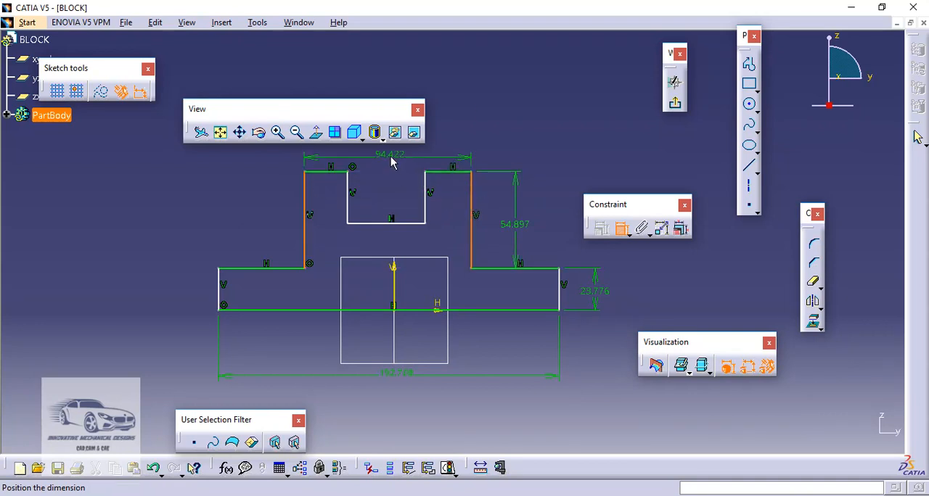
click(393, 161)
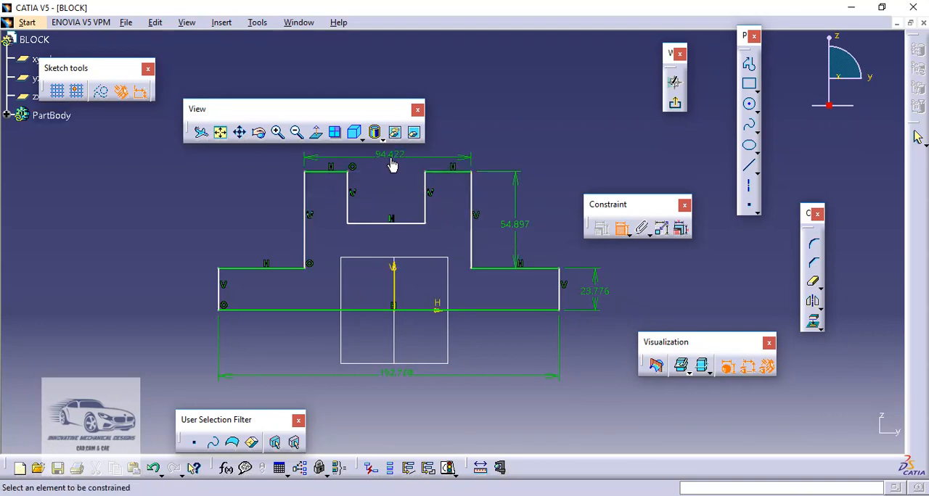
click(408, 225)
click(400, 245)
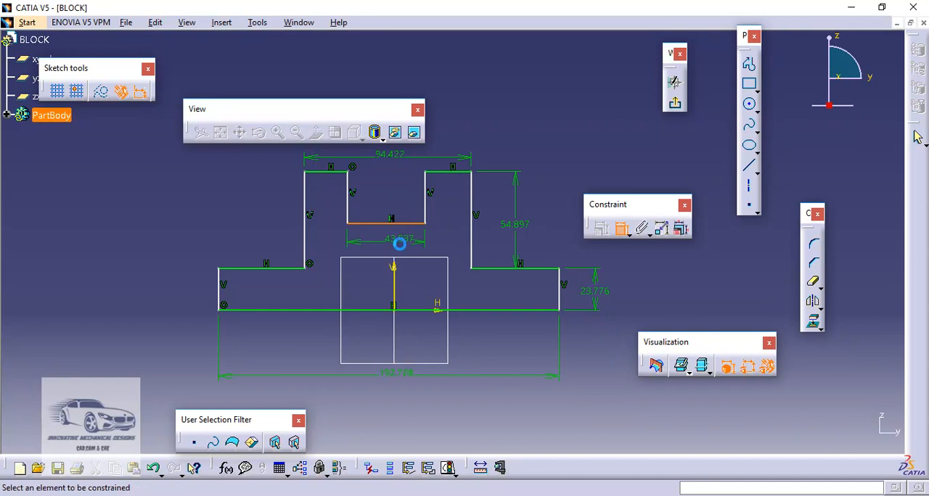
click(426, 204)
click(449, 203)
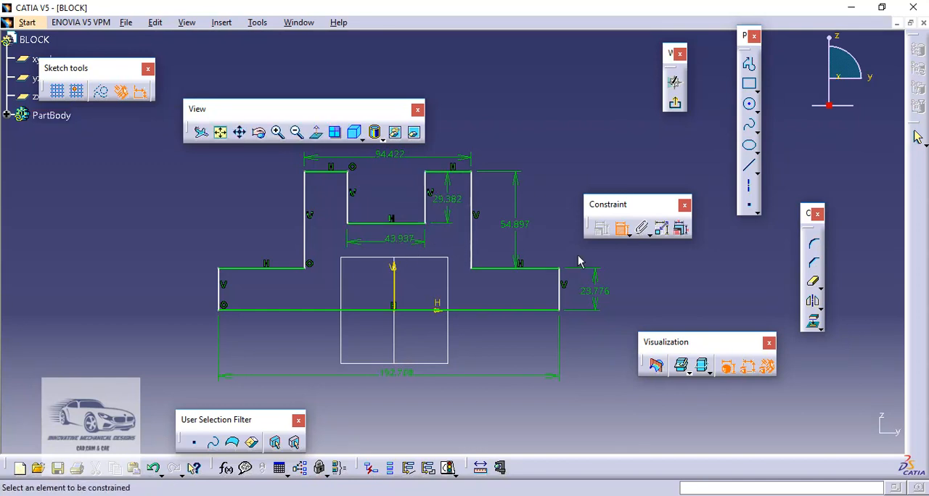
click(623, 229)
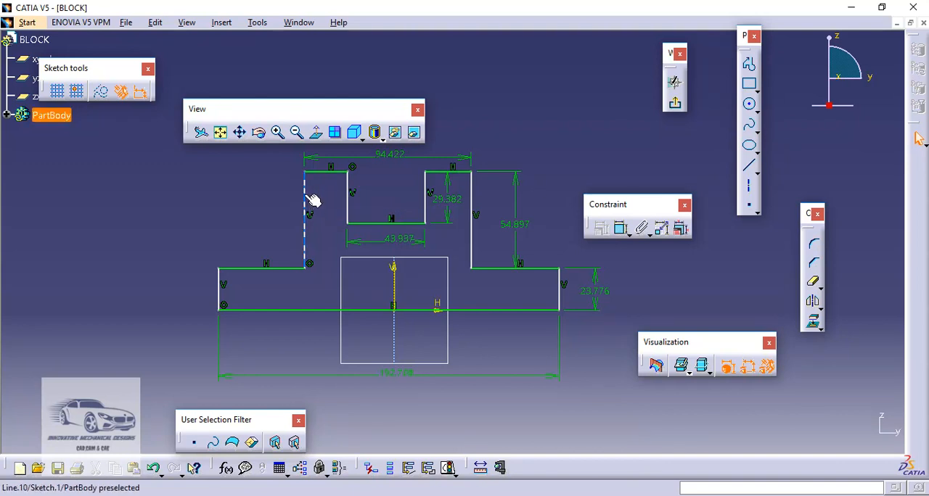
- Make the two outer upper walls symmetric about the vertical V axis with a symmetry constraint
mouse_move(311, 197)
mouse_down()
mouse_move(331, 199)
mouse_move(304, 201)
mouse_up()
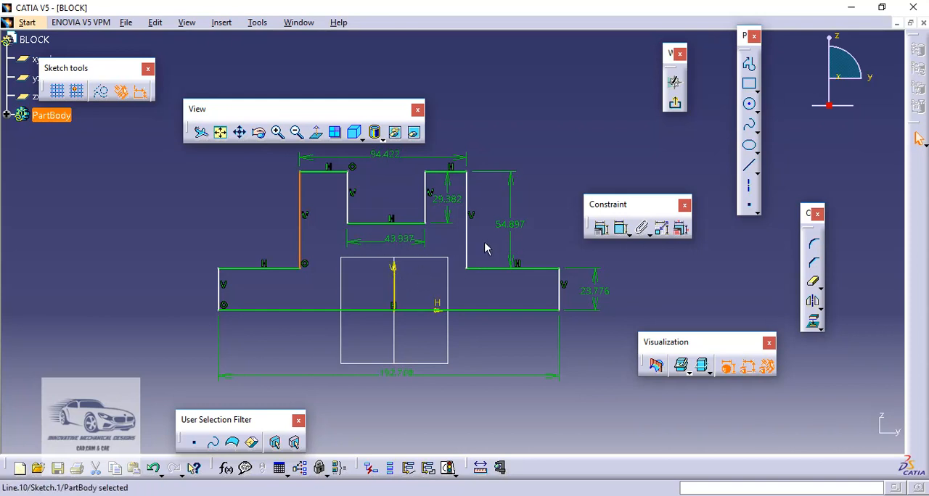
key(Escape)
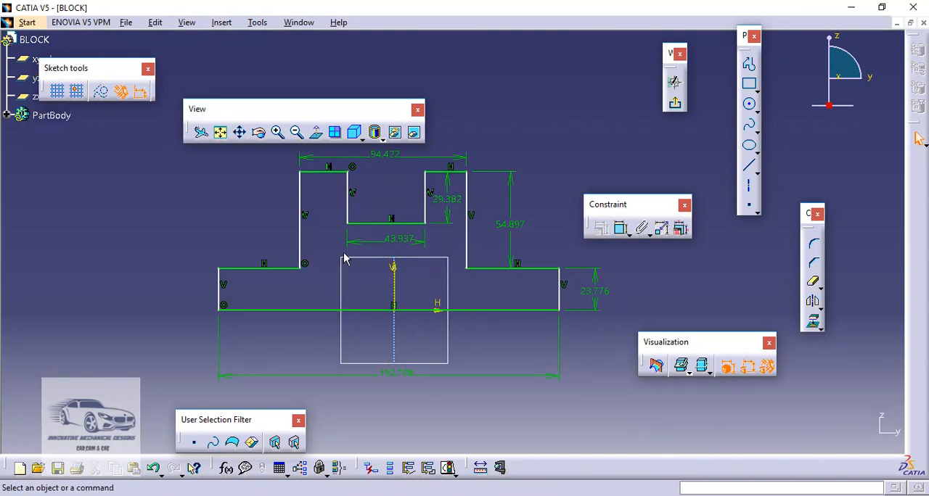
click(301, 249)
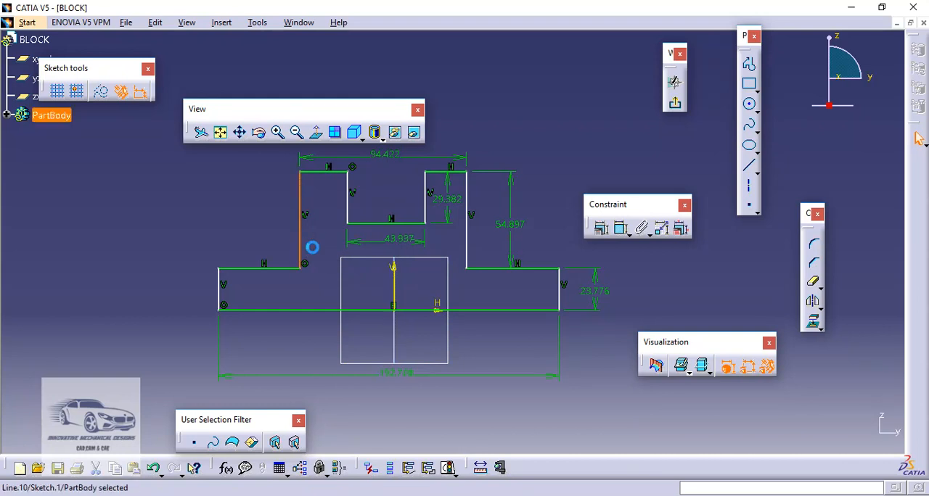
ctrl+click(473, 245)
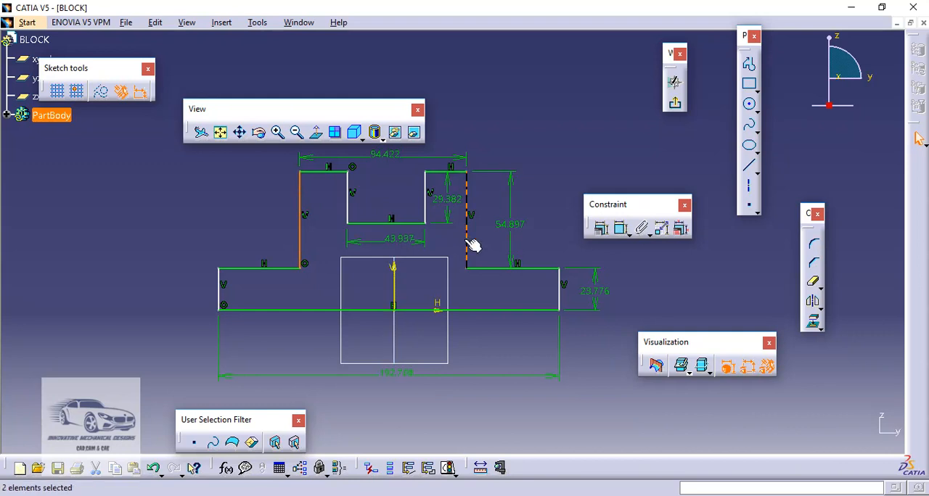
ctrl+click(396, 287)
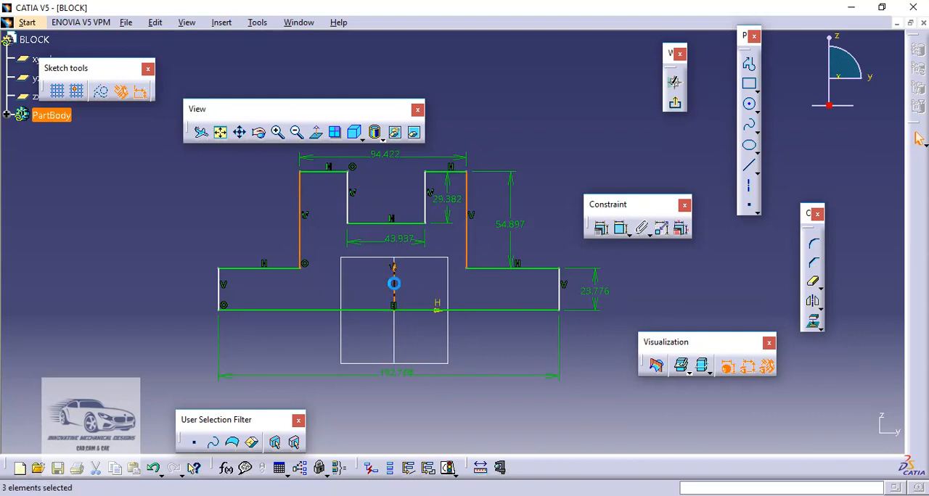
click(601, 230)
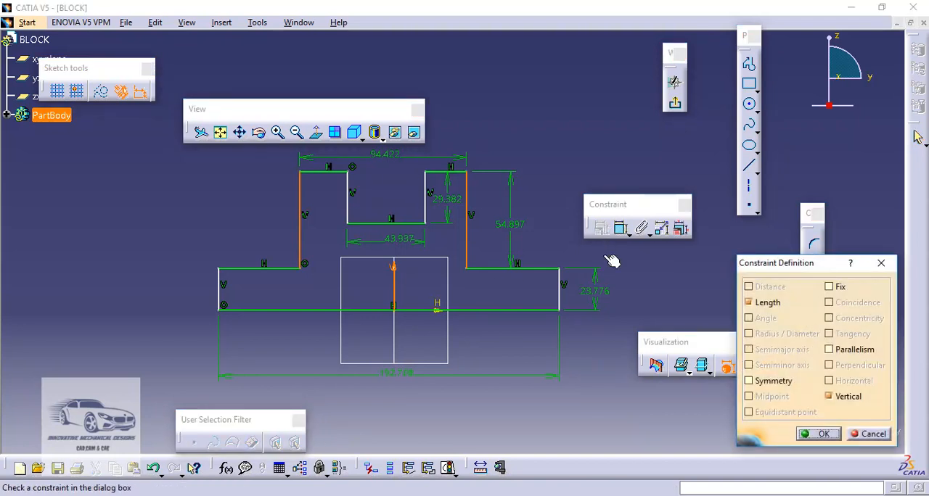
click(762, 384)
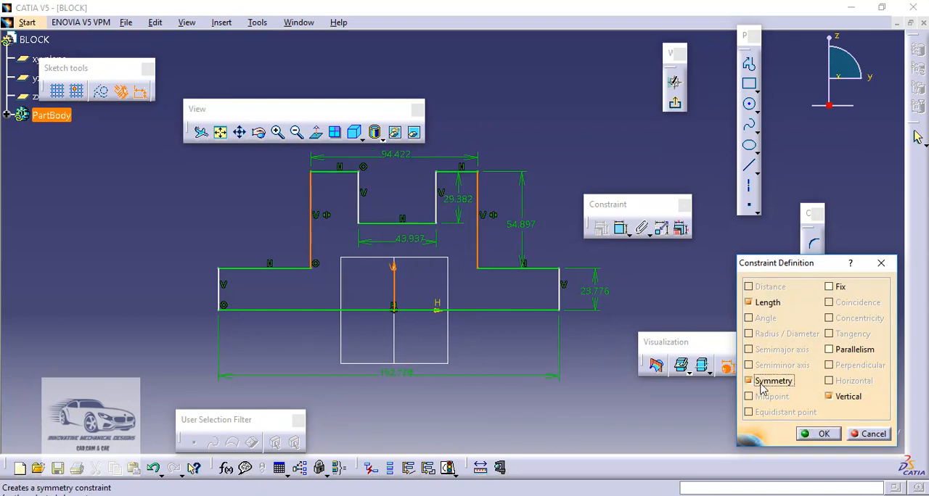
click(821, 434)
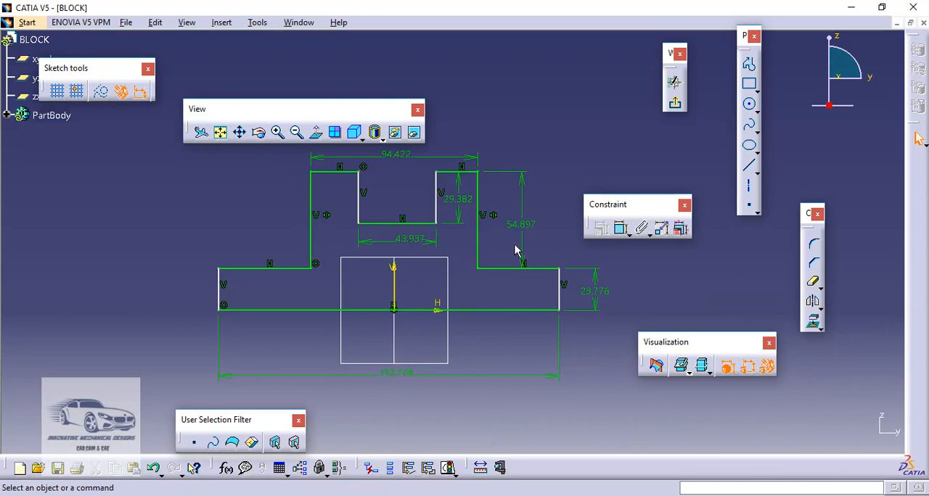
- Constrain the notch's two side walls to be symmetric about the V axis
click(310, 231)
click(333, 236)
click(361, 210)
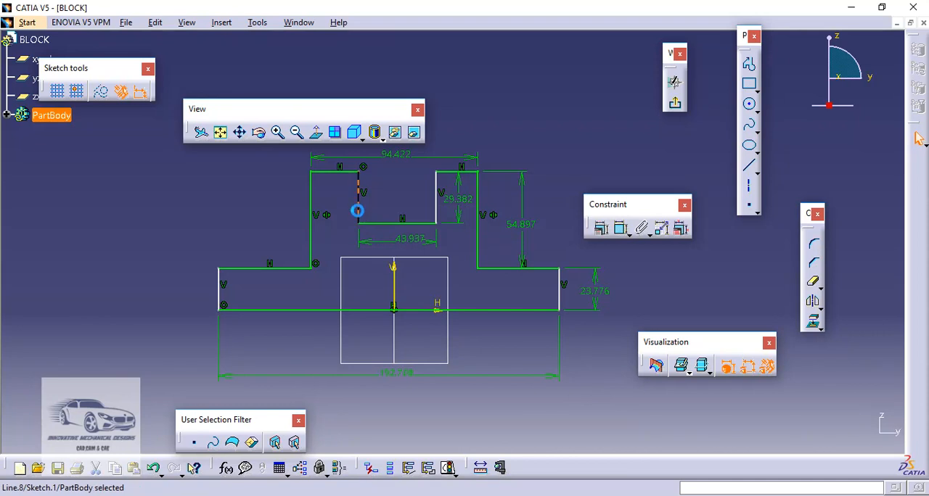
ctrl+click(437, 211)
ctrl+click(400, 285)
click(601, 228)
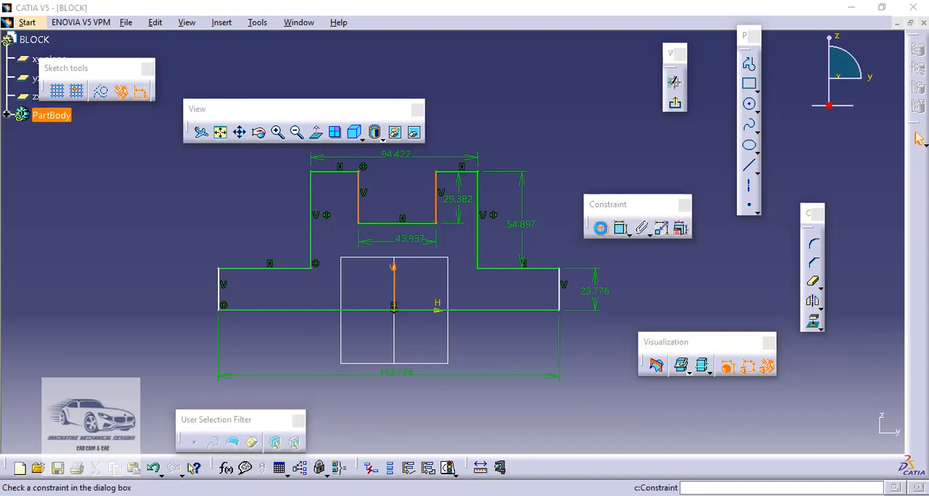
click(766, 381)
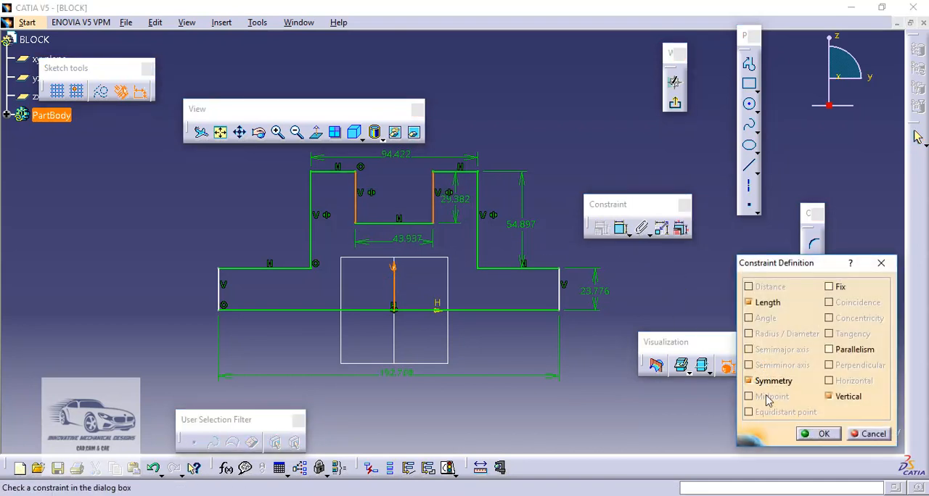
click(816, 434)
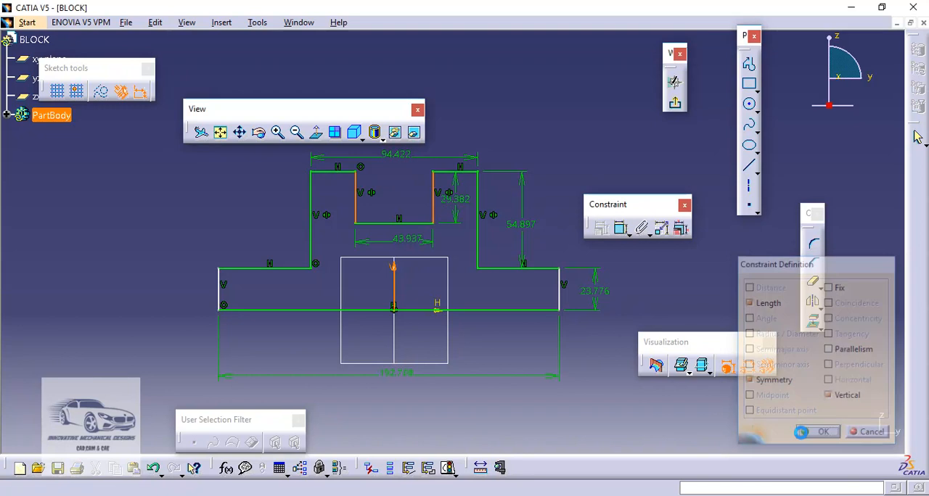
- Apply a symmetry constraint about the V axis to the base's left and right end edges
click(219, 297)
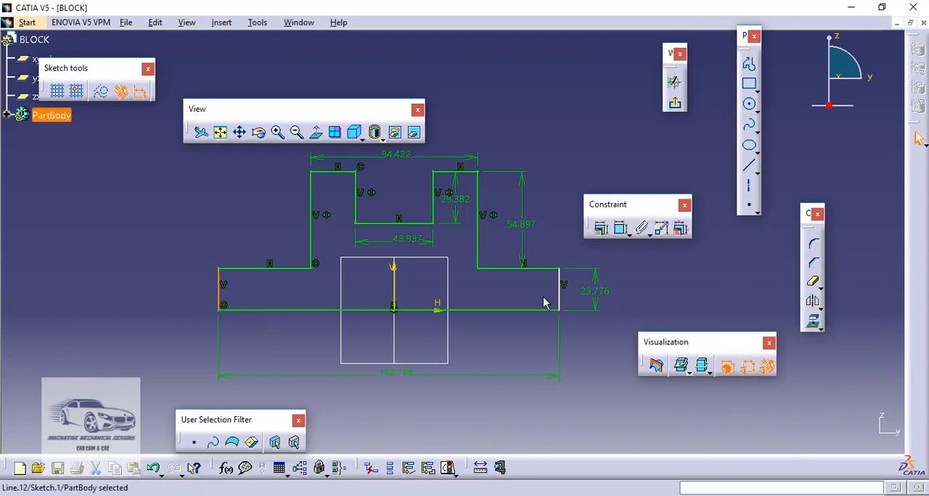
ctrl+click(559, 290)
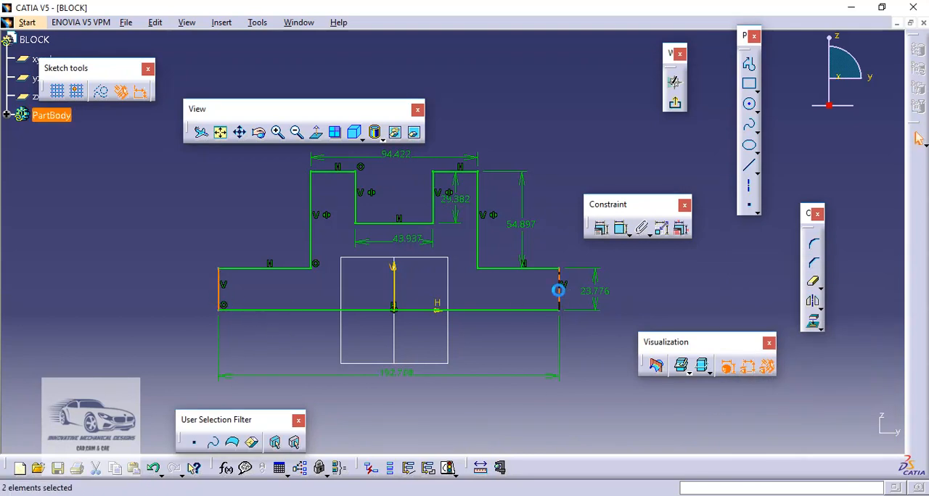
ctrl+click(394, 287)
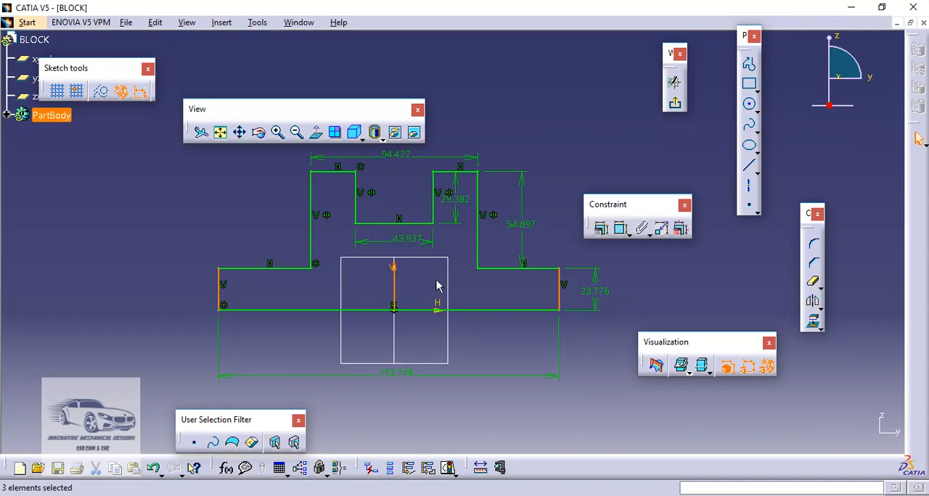
click(601, 230)
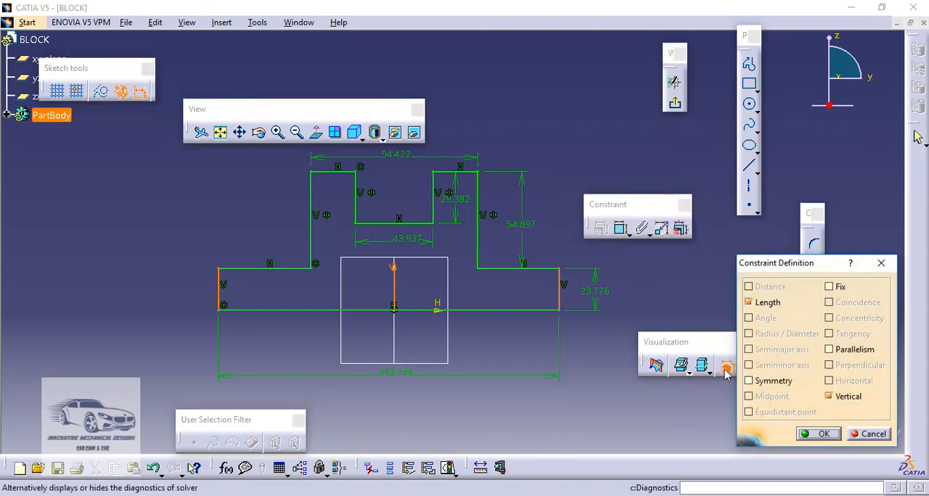
click(749, 381)
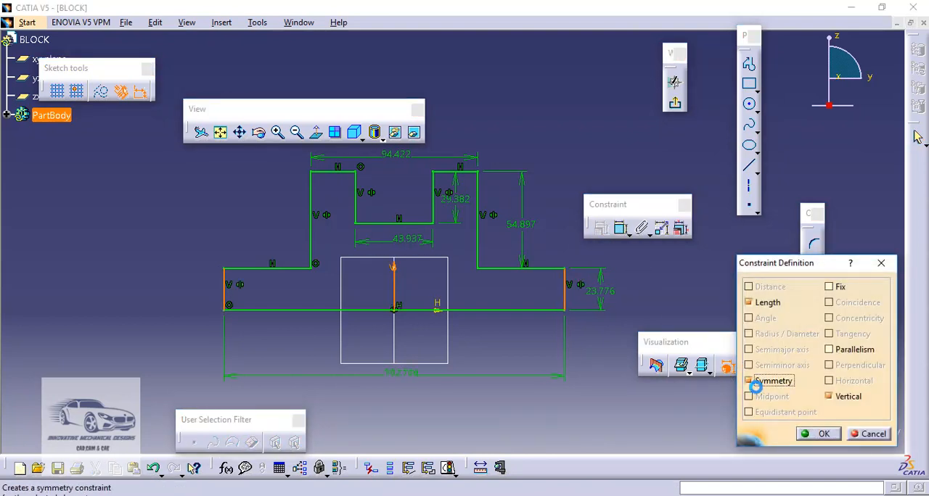
click(818, 434)
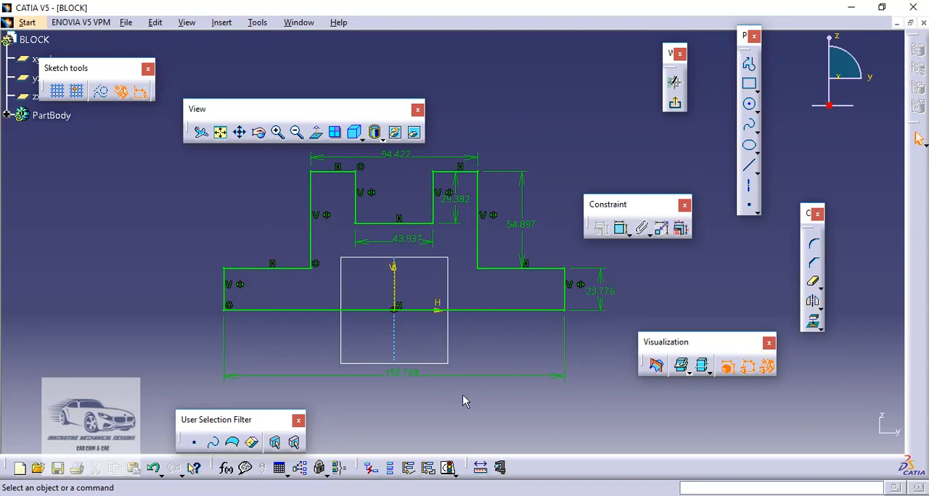
- Using Edit Multi-Constraint, set the notch's depth to 30 mm and its width to 50 mm
double_click(404, 376)
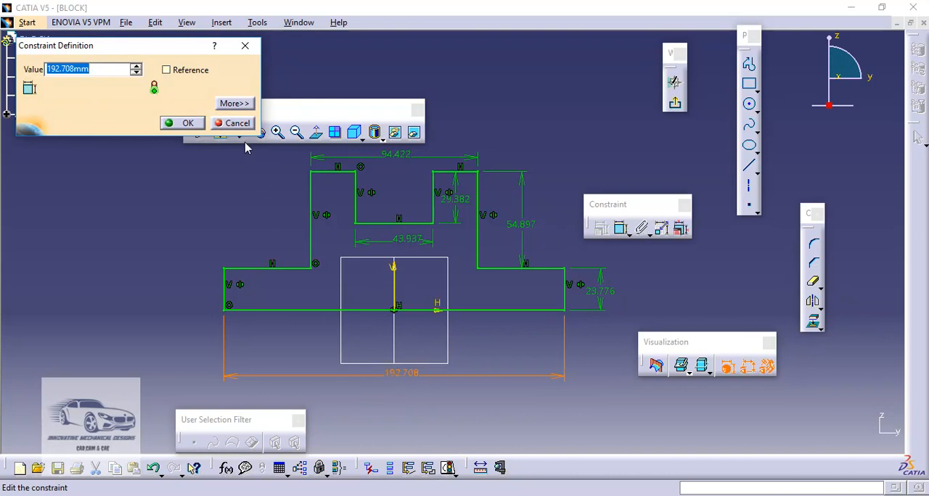
click(236, 123)
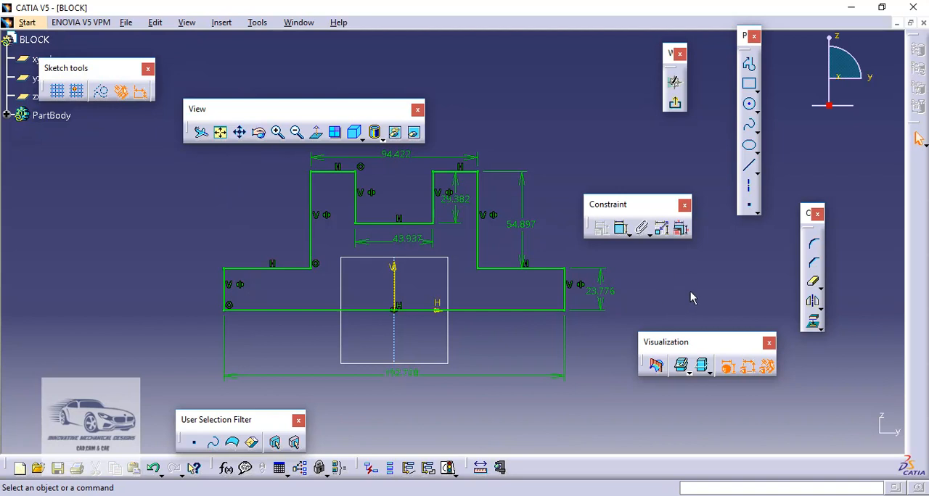
click(683, 233)
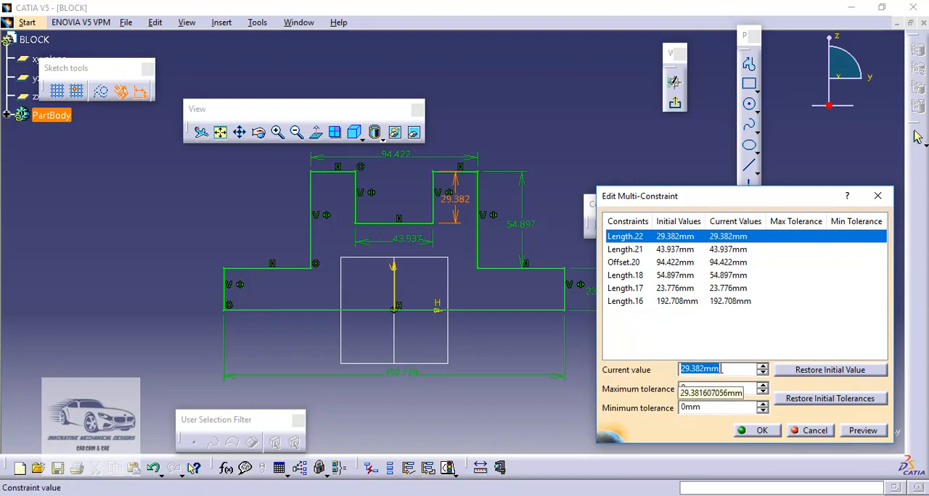
text(30)
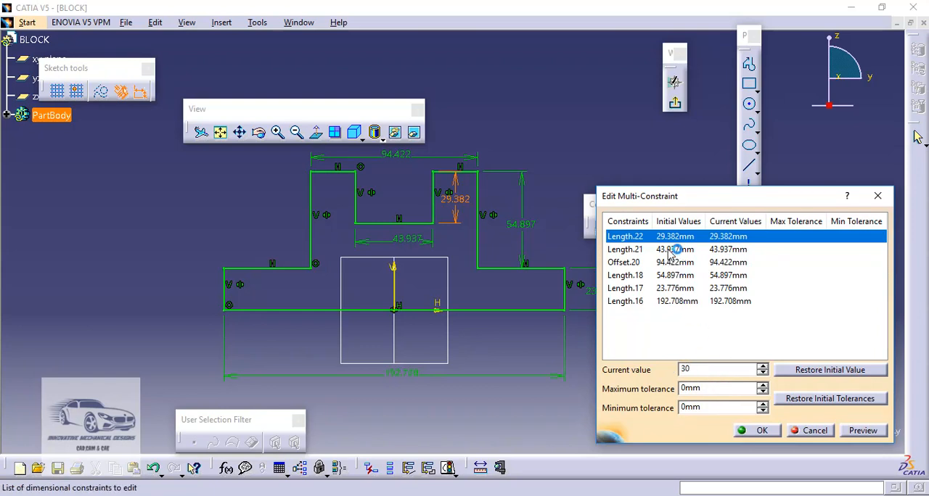
click(670, 250)
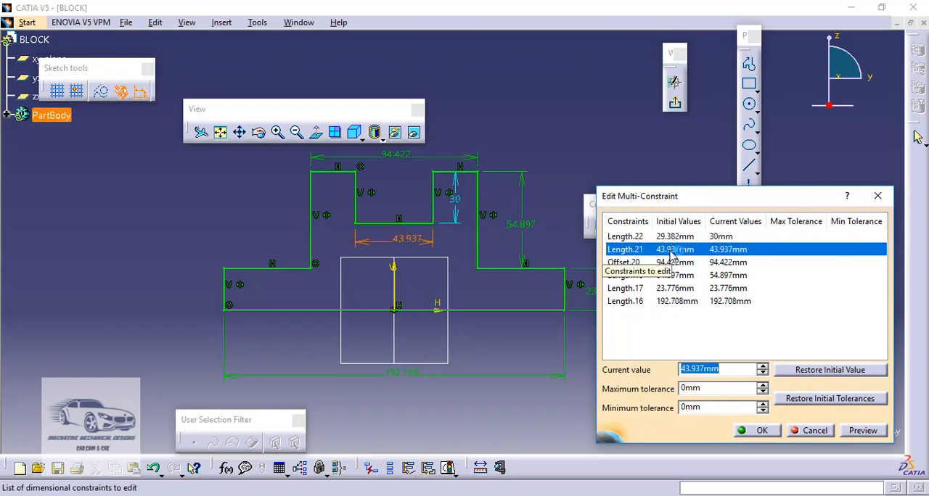
text(50)
- Set the distance between the outer upper walls to 100 mm and the right upper wall's height to 50 mm
click(674, 263)
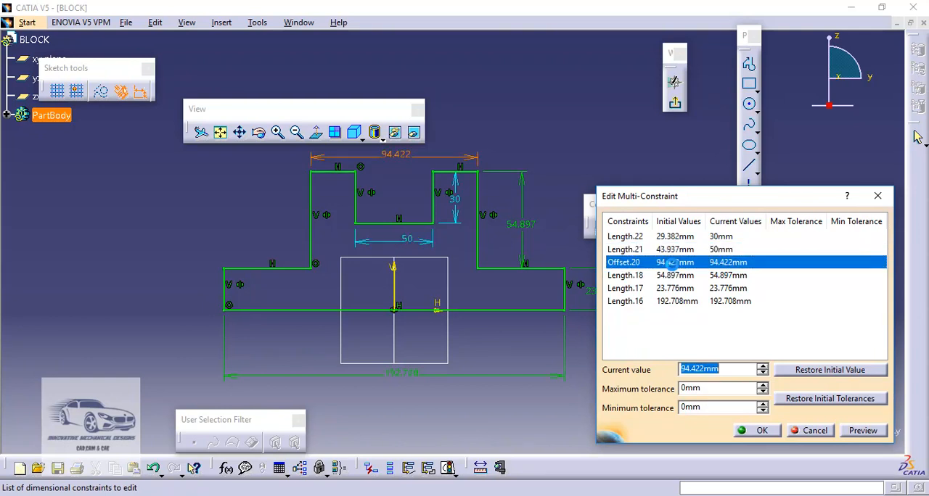
text(100)
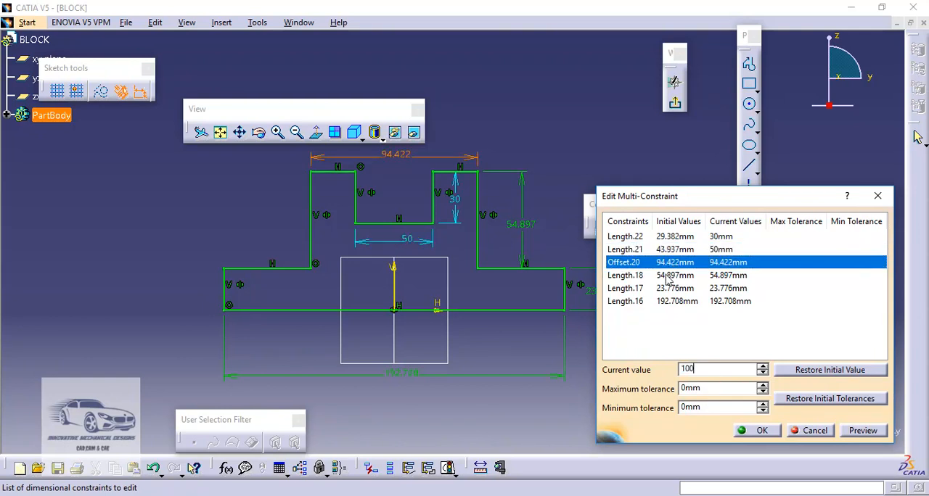
click(666, 275)
text(50)
- Set the base's right end edge to 30 mm and its overall length to 240 mm, and apply the edited constraints
click(662, 288)
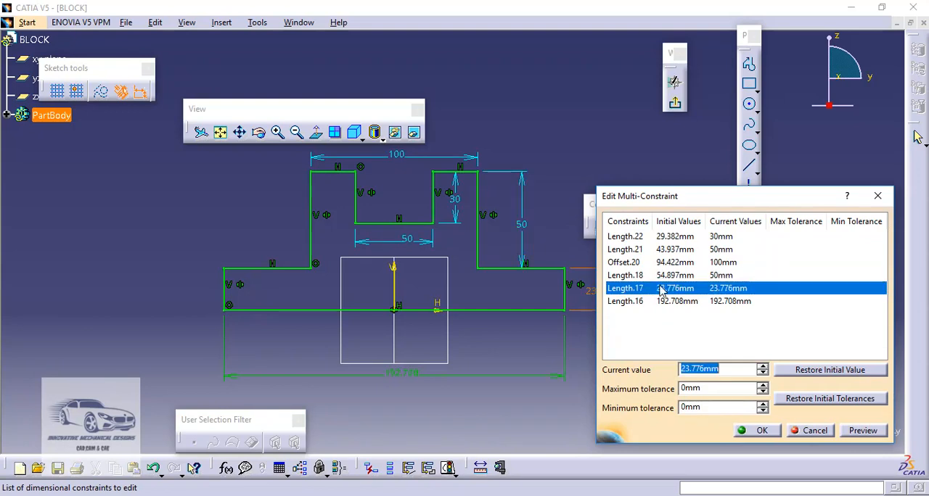
text(30)
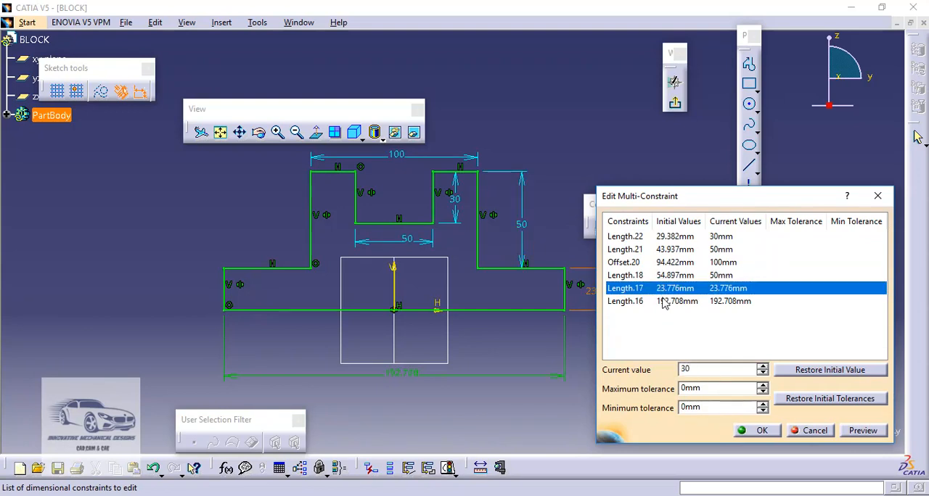
click(663, 303)
text(240)
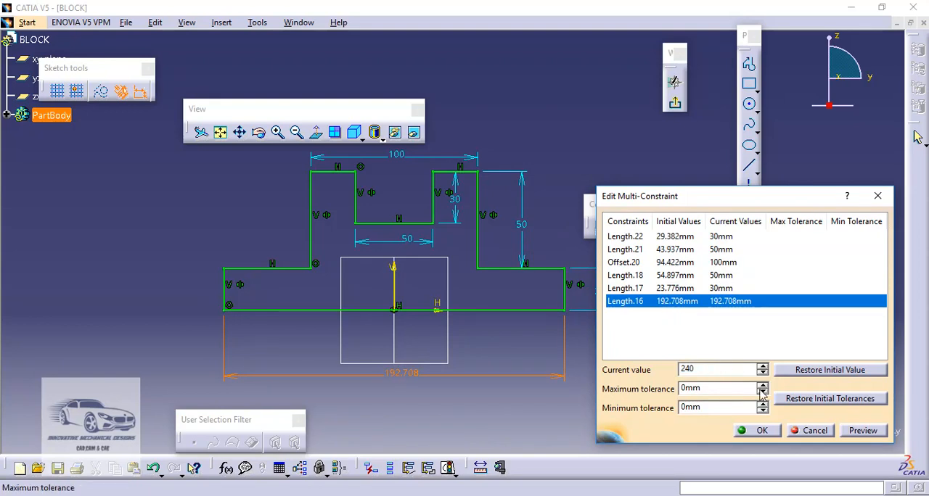
click(862, 431)
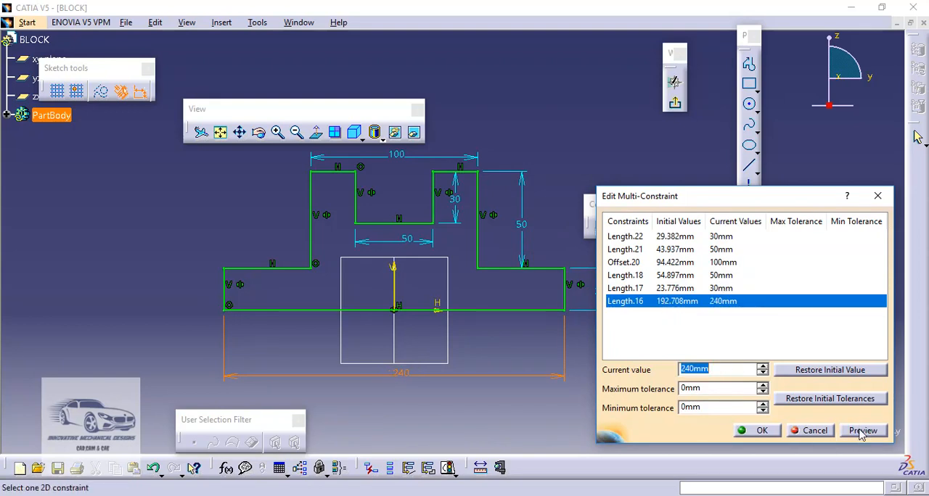
click(761, 433)
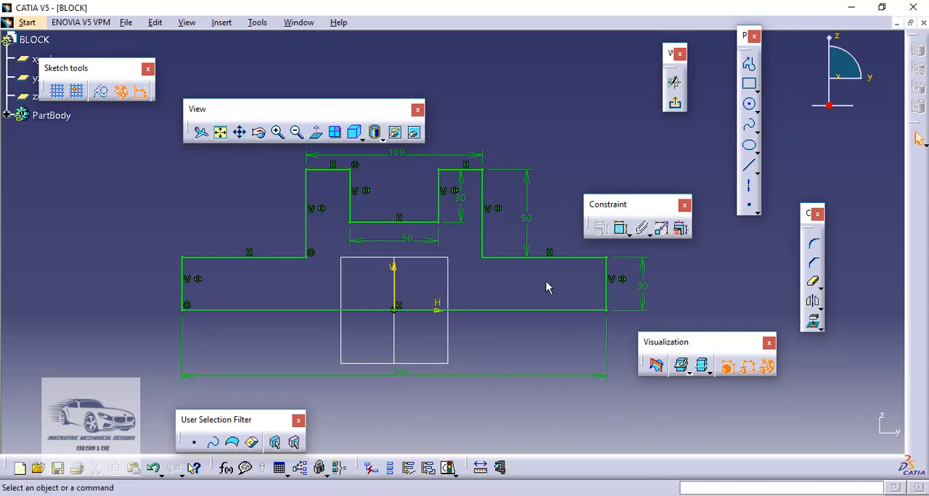
- Leave the sketch and pad the profile to the 120 mm depth given in Drawing1.pdf
click(676, 106)
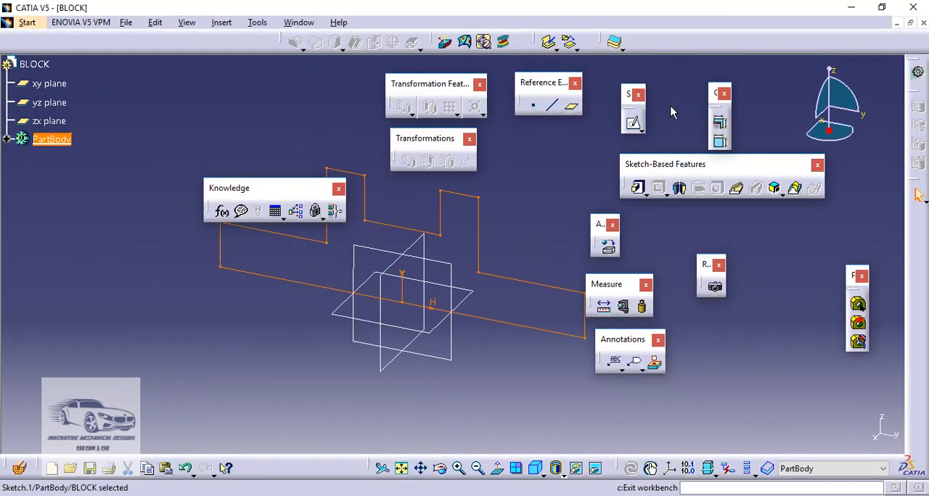
click(638, 190)
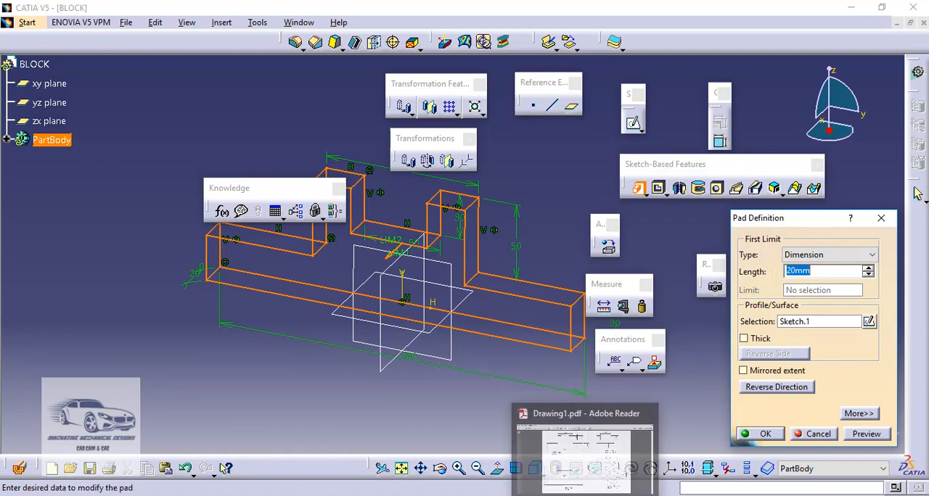
click(588, 450)
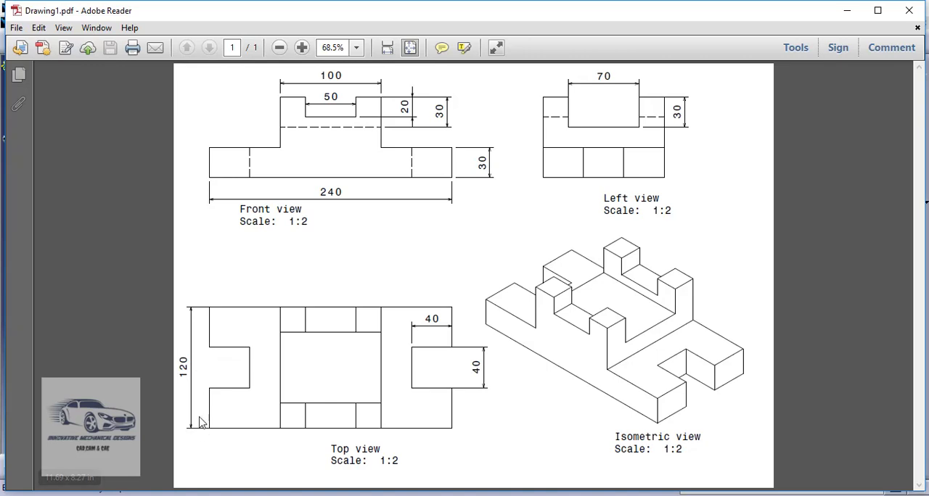
mouse_move(550, 492)
click(550, 450)
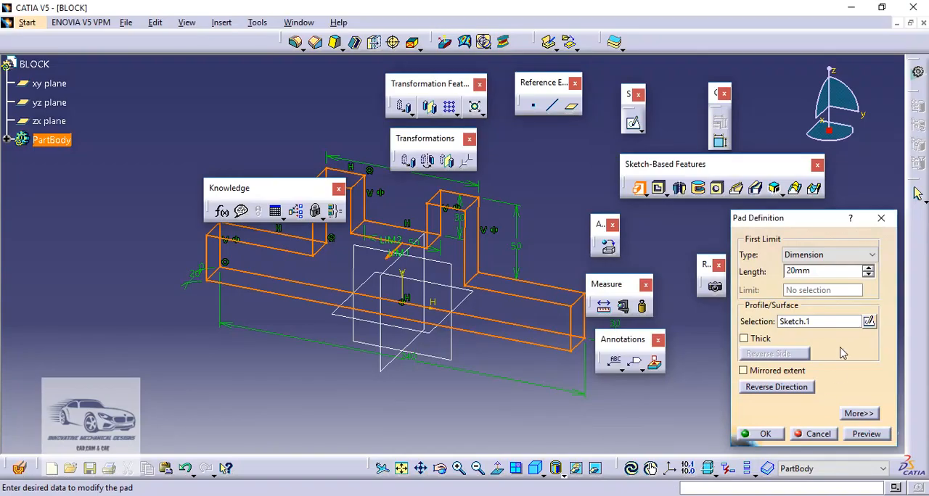
drag(821, 270, 784, 271)
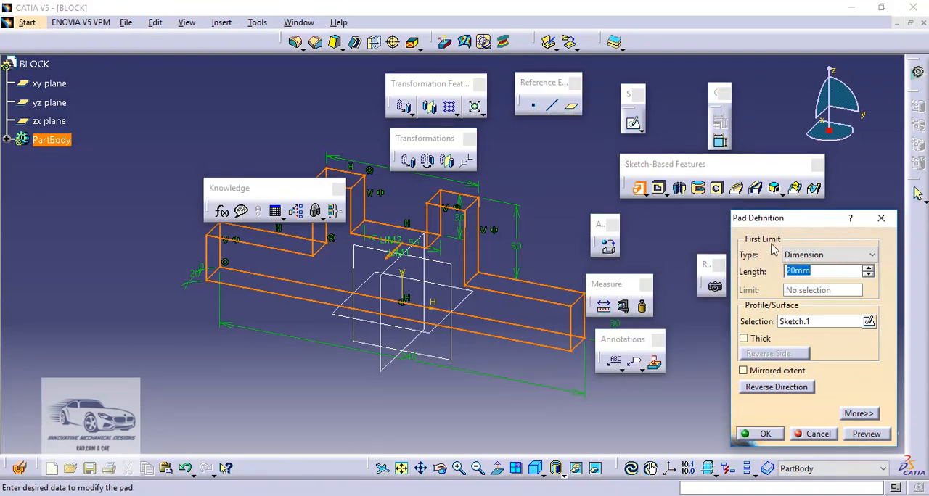
text(1)
click(867, 434)
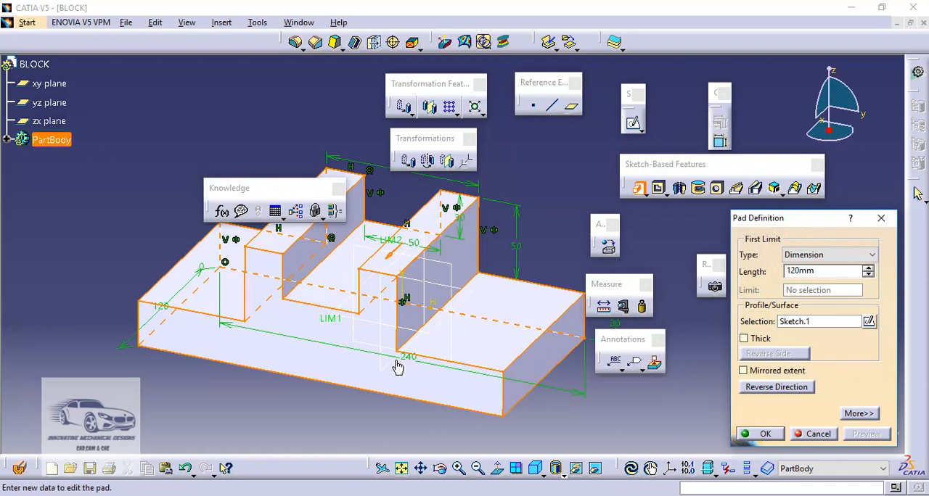
click(762, 434)
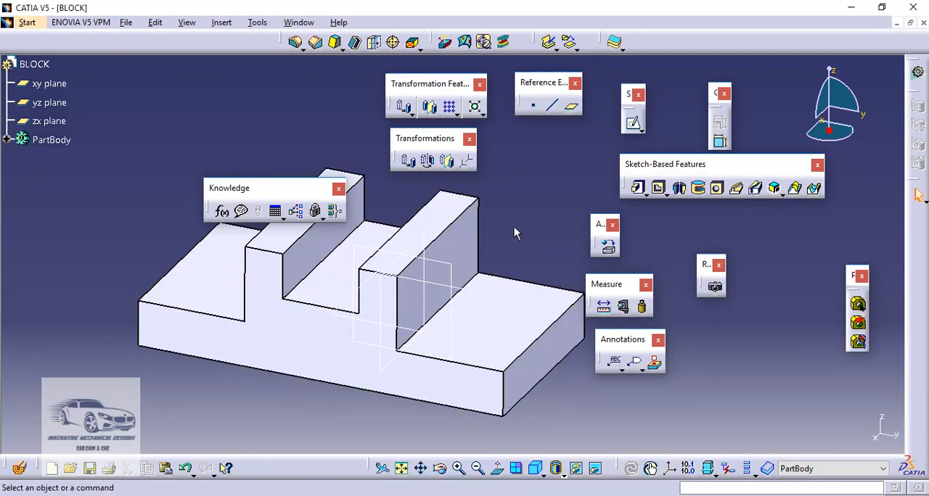
- Edit the pad to use a mirrored extent with a length of 60 mm
click(7, 140)
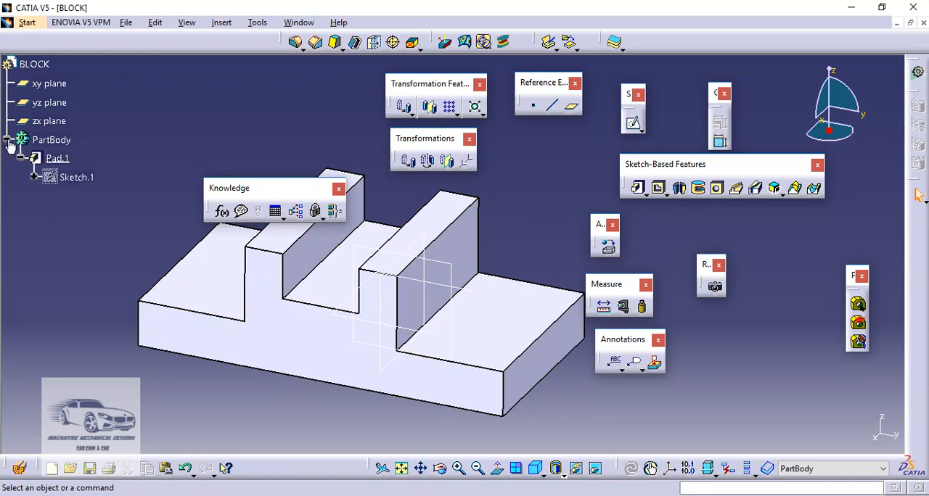
double_click(58, 157)
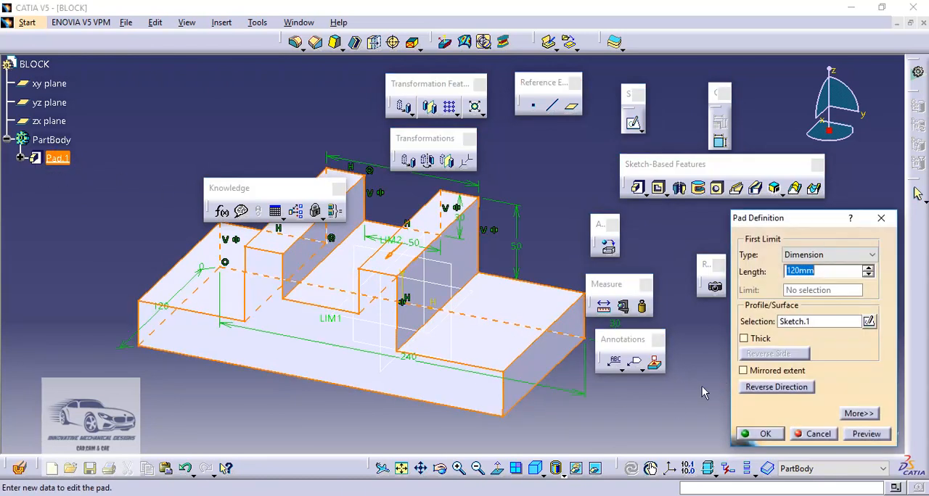
click(744, 371)
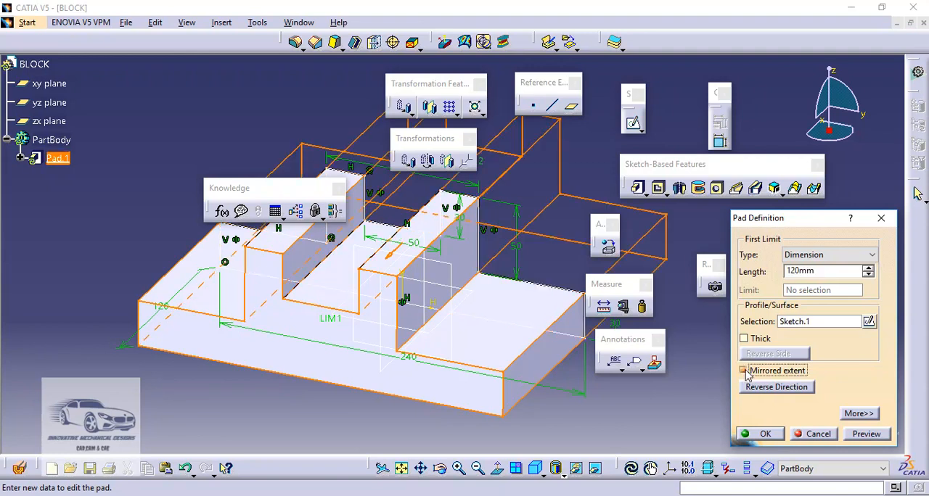
click(859, 414)
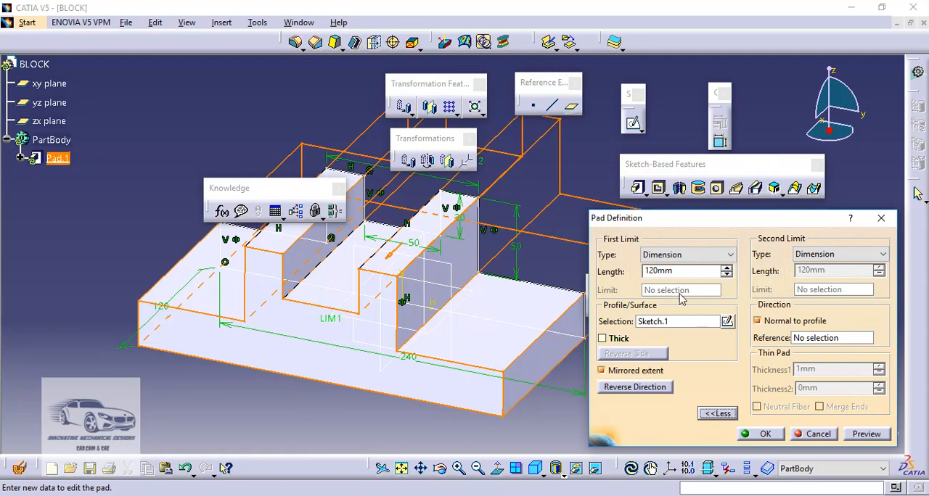
drag(673, 270, 642, 271)
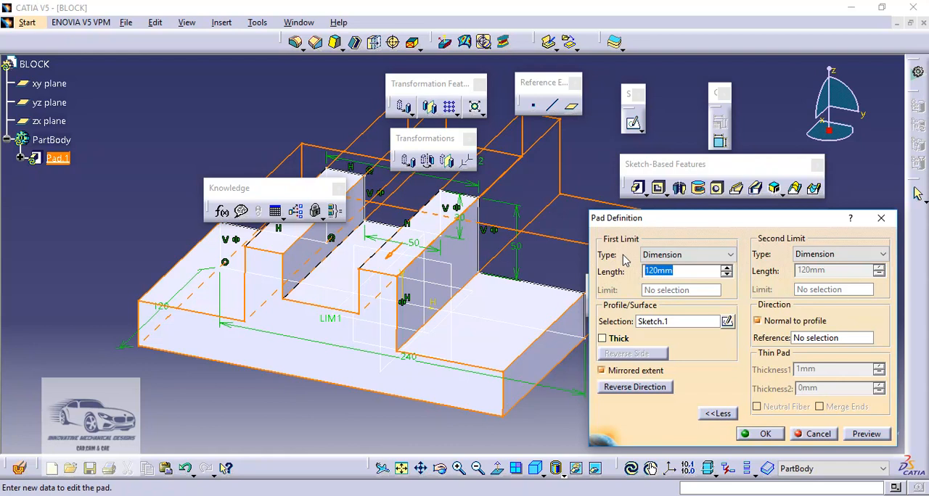
text(6)
click(865, 434)
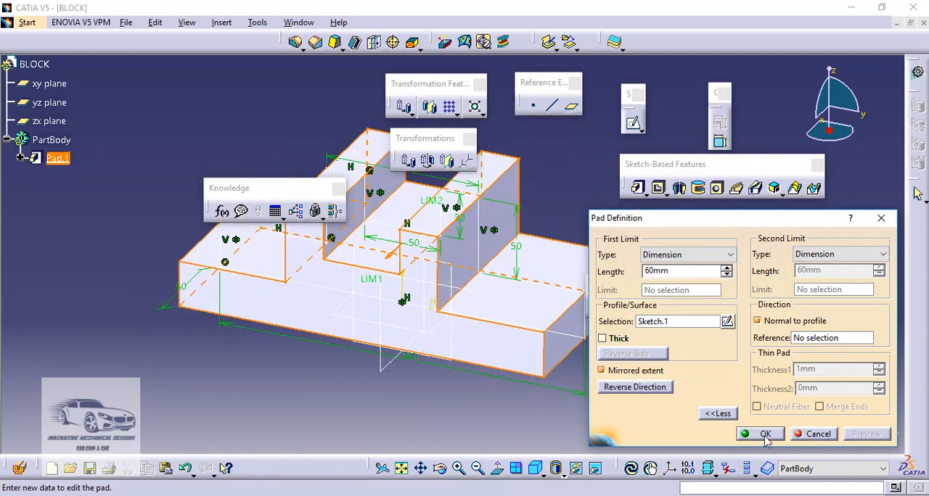
click(764, 434)
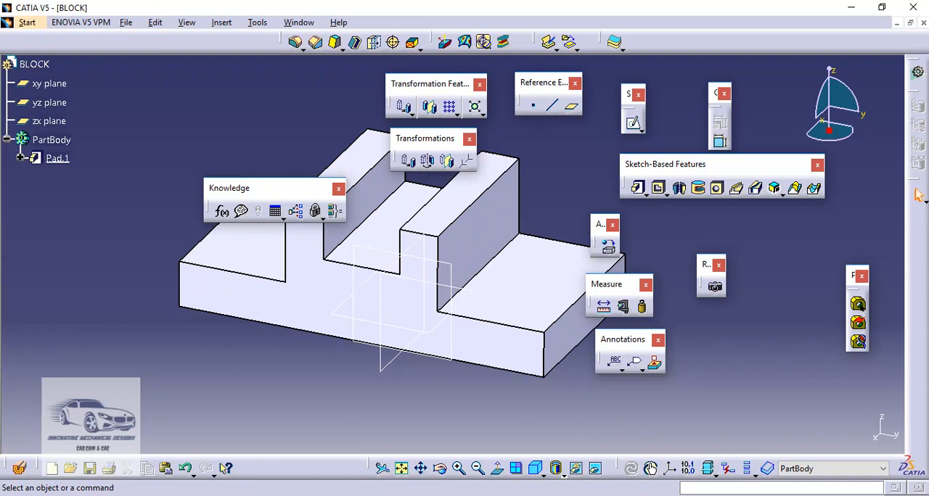
- Check the end slot in Drawing1.pdf and start a sketch on the top face of the block's left base ledge
click(587, 495)
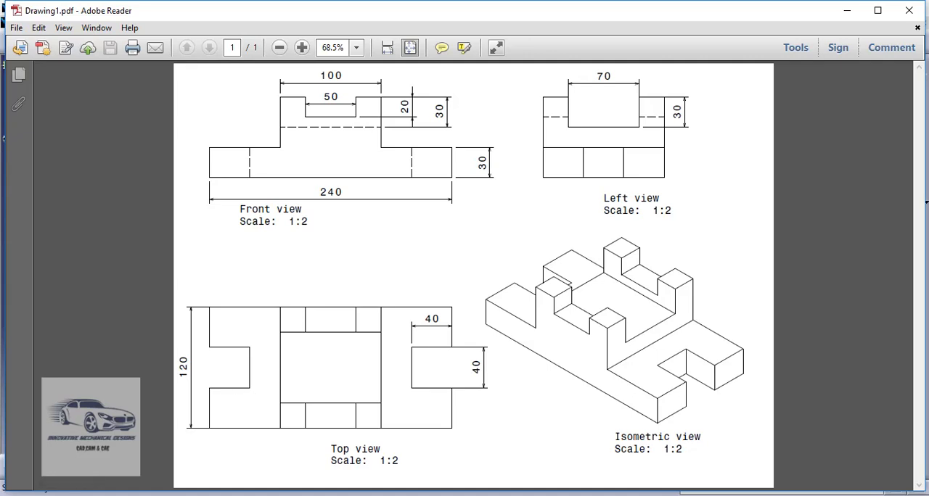
click(543, 493)
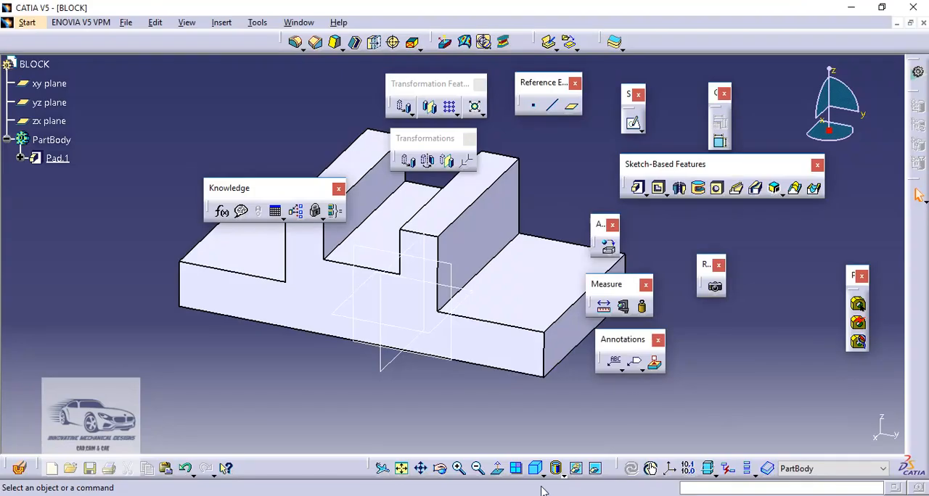
click(634, 125)
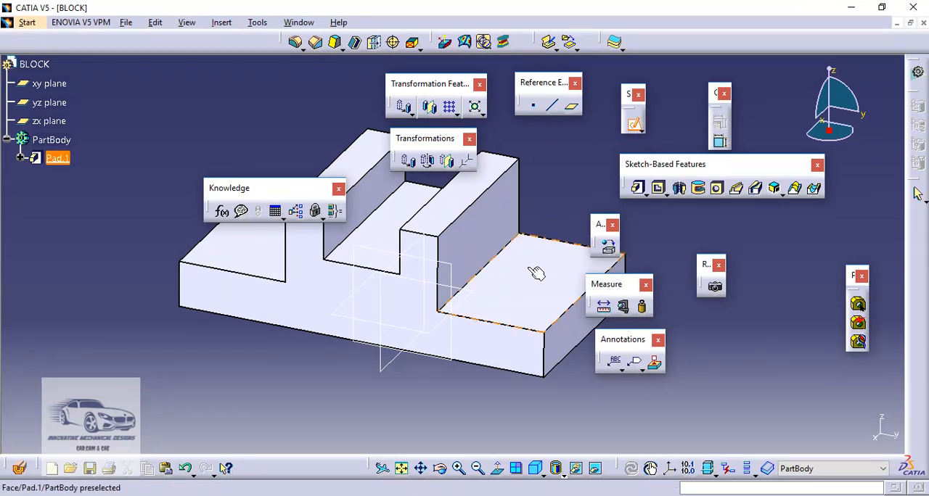
click(266, 249)
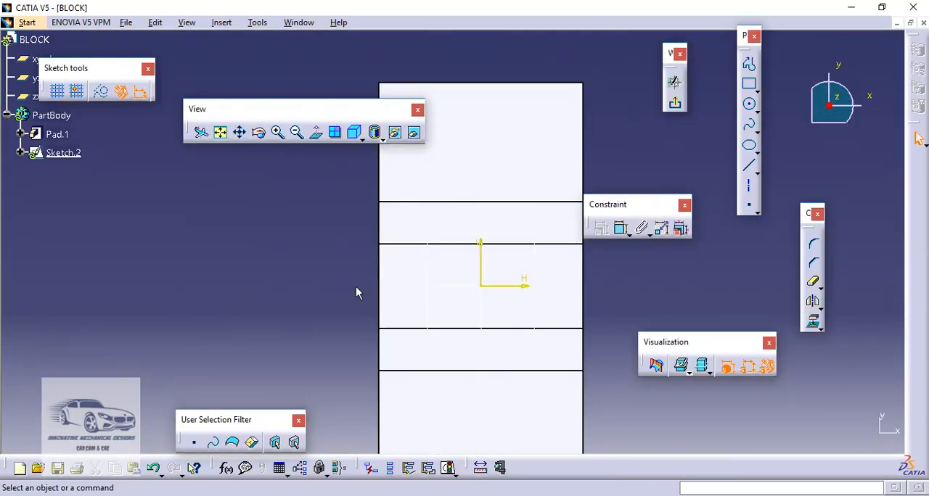
middle_drag(355, 286, 317, 227)
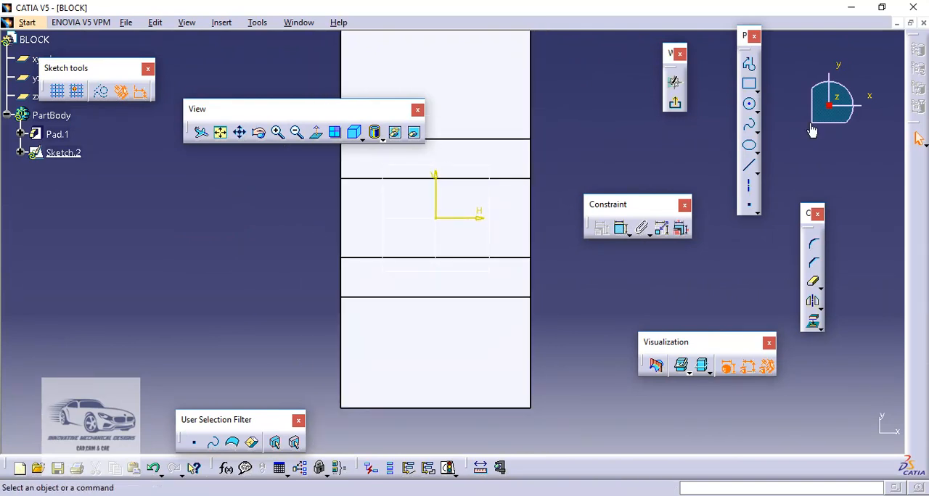
- Sketch a rectangle about 50 mm wide and 28 mm high on the ledge, just inside its outer end edge
click(750, 85)
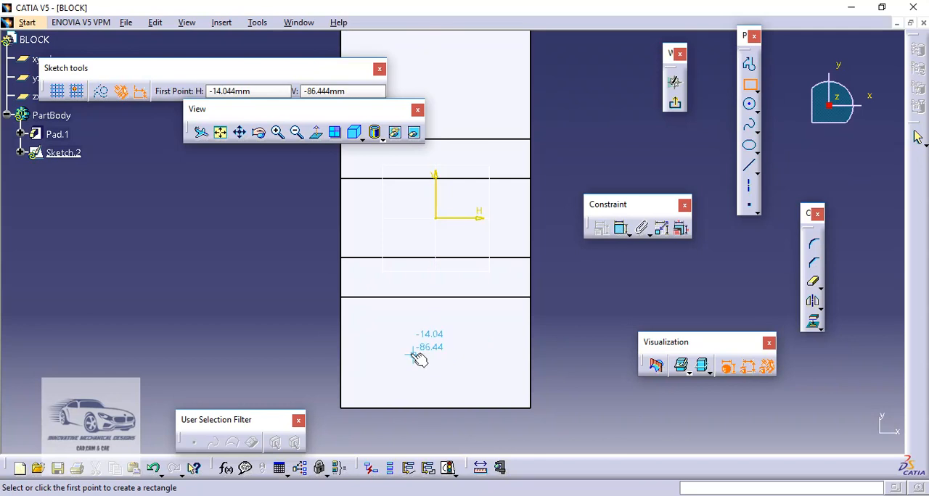
click(399, 343)
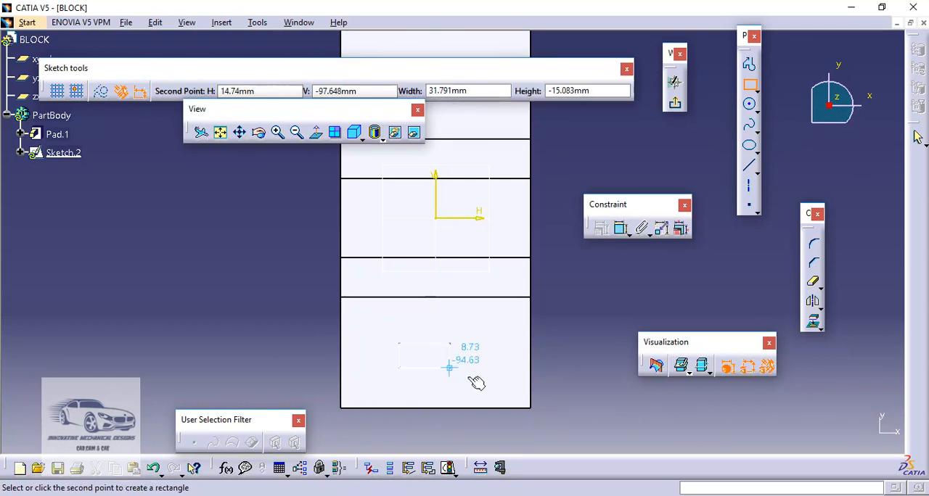
click(479, 388)
click(587, 375)
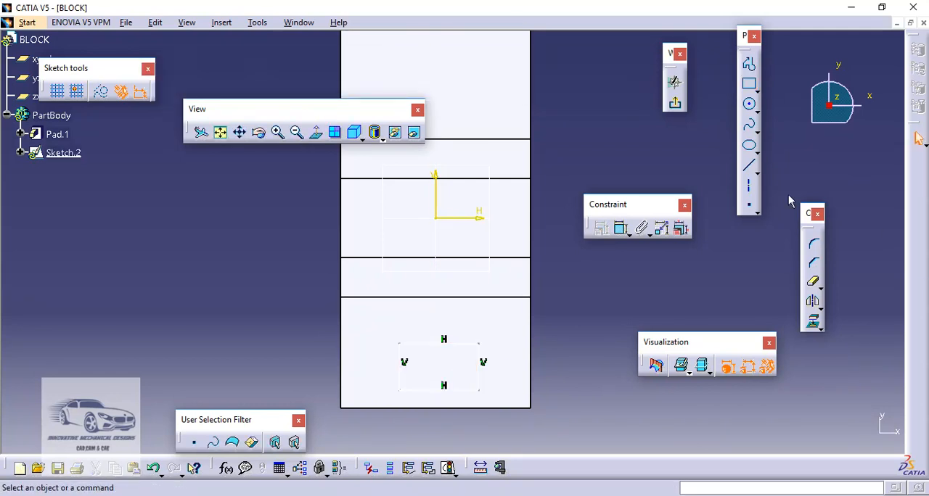
- Make the rectangle's outer horizontal line coincident with the ledge's outer end edge
click(468, 391)
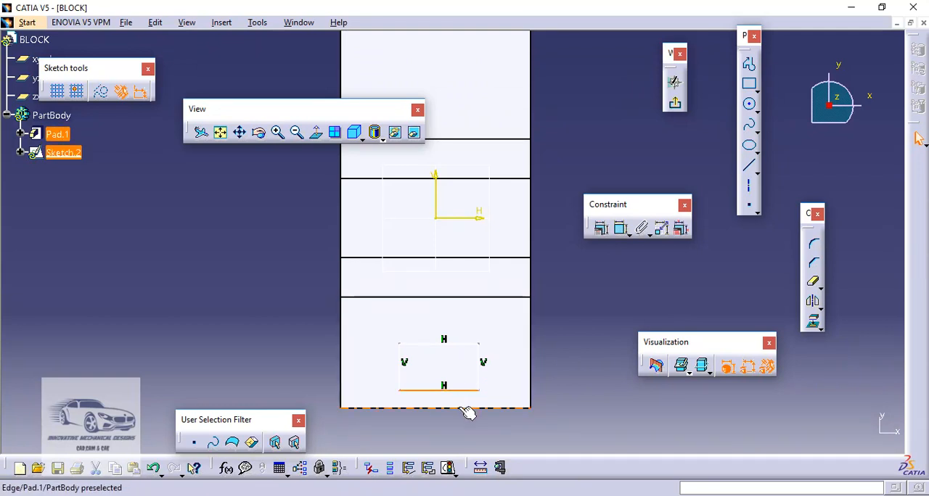
ctrl+click(466, 410)
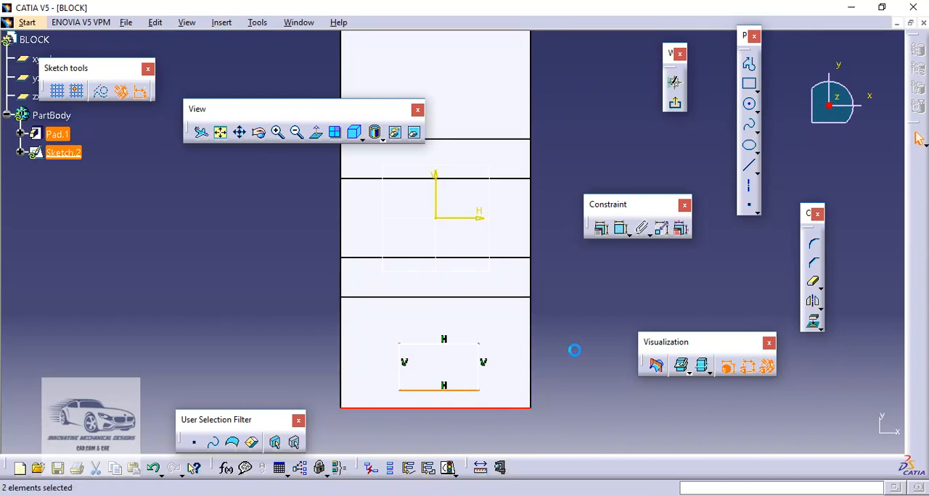
click(603, 231)
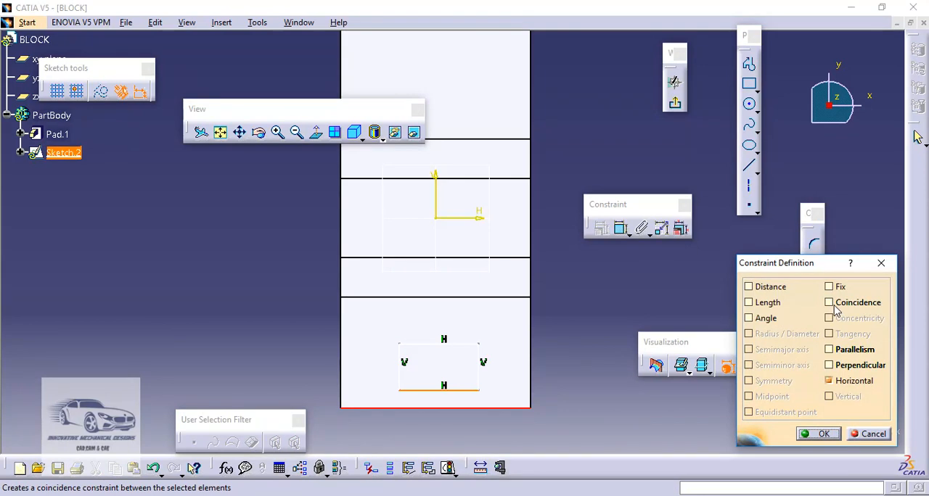
click(835, 309)
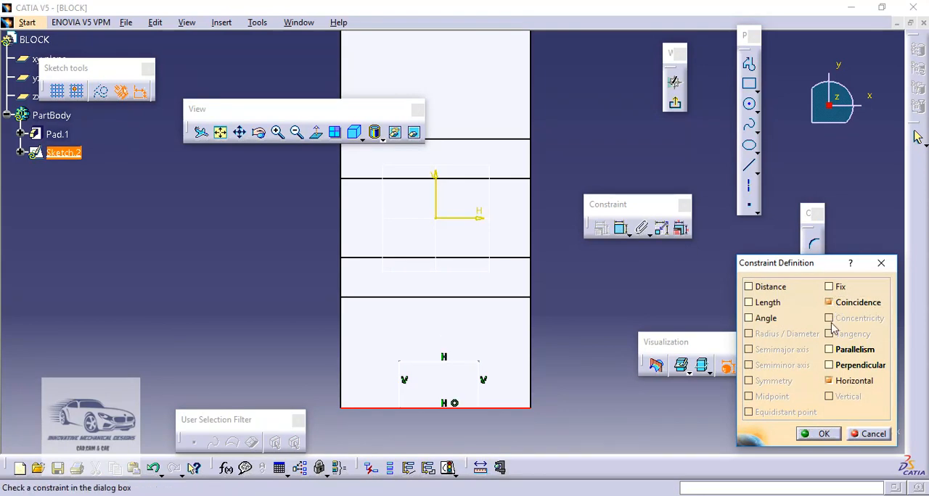
click(820, 434)
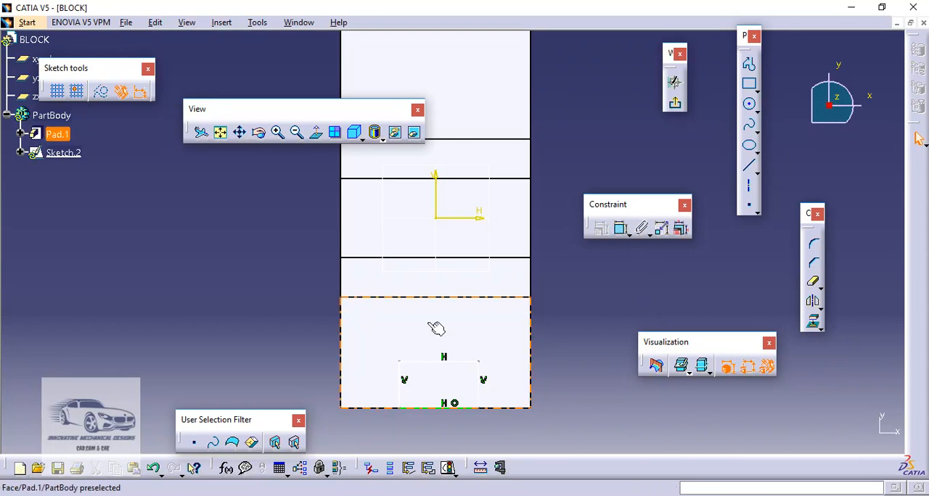
- Make the rectangle's two vertical lines symmetric about the sketch's vertical axis
mouse_move(404, 380)
mouse_down()
mouse_move(387, 379)
mouse_move(405, 379)
mouse_up()
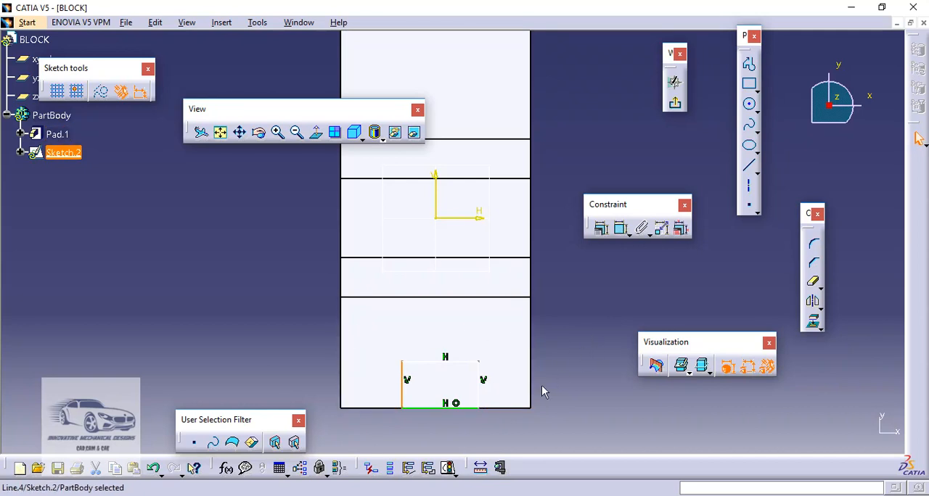
ctrl+click(478, 389)
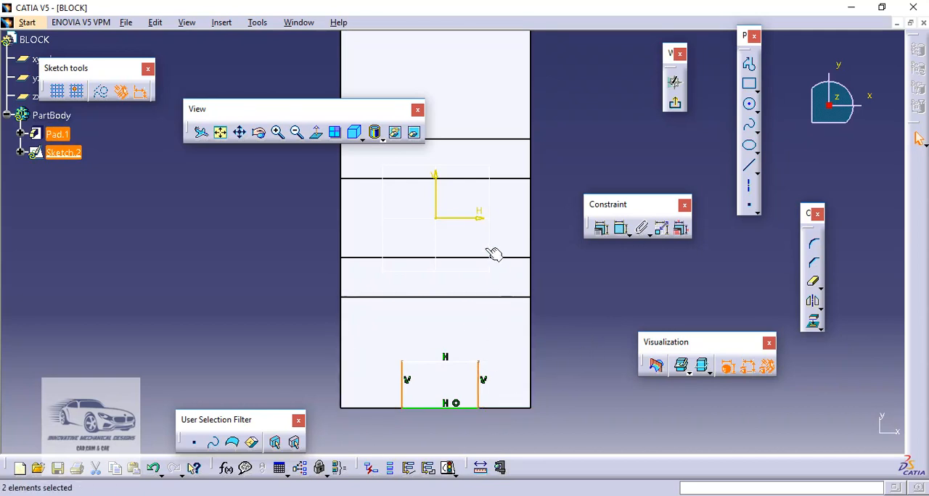
ctrl+click(436, 202)
click(603, 229)
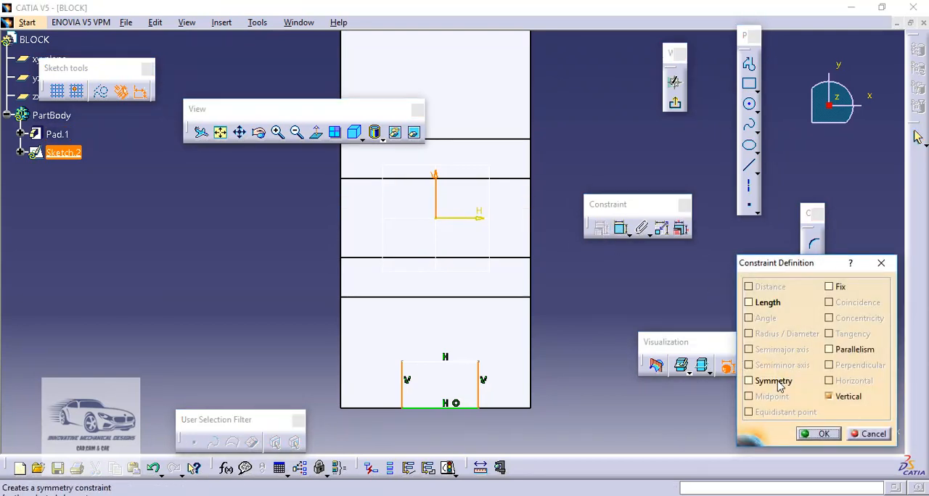
click(775, 383)
click(820, 434)
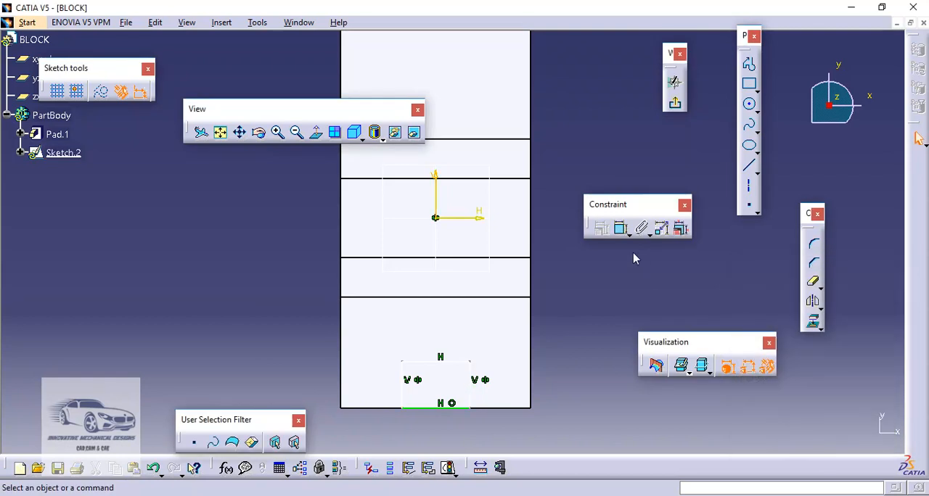
- Dimension the rectangle's width along the ledge's end edge and its height
click(623, 231)
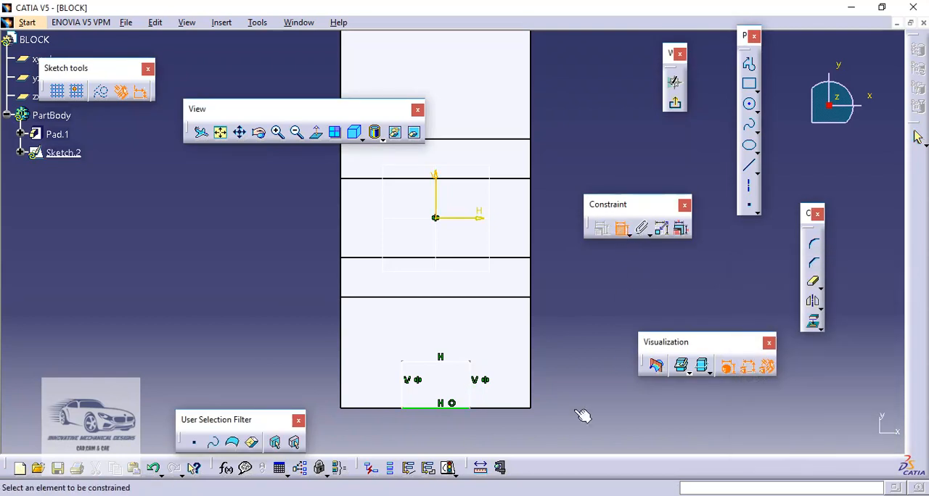
click(461, 408)
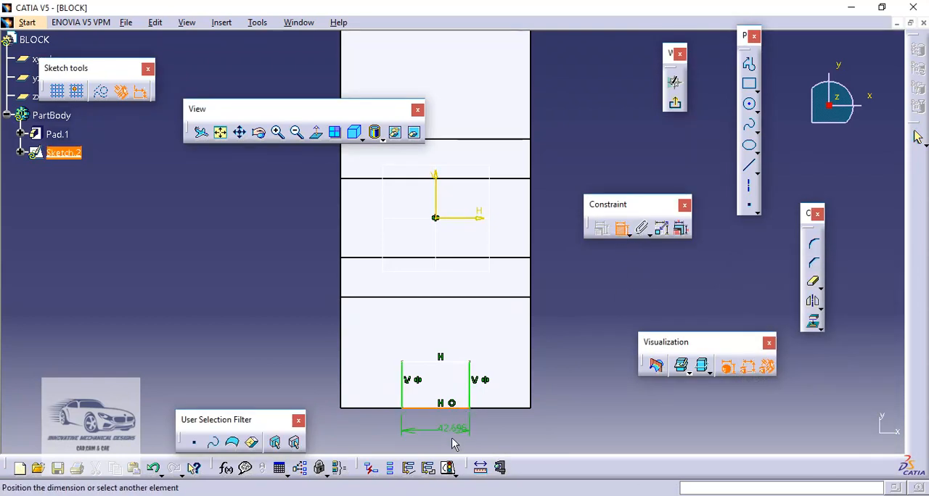
click(452, 443)
click(478, 398)
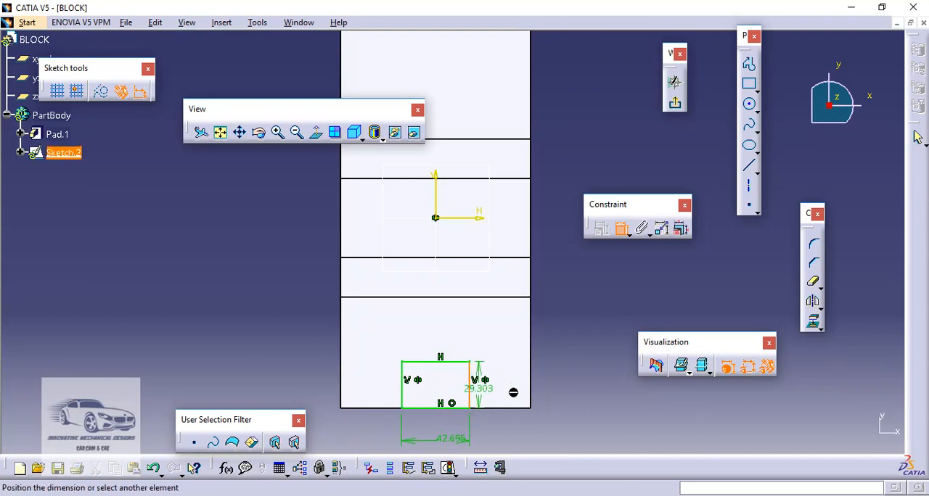
click(555, 385)
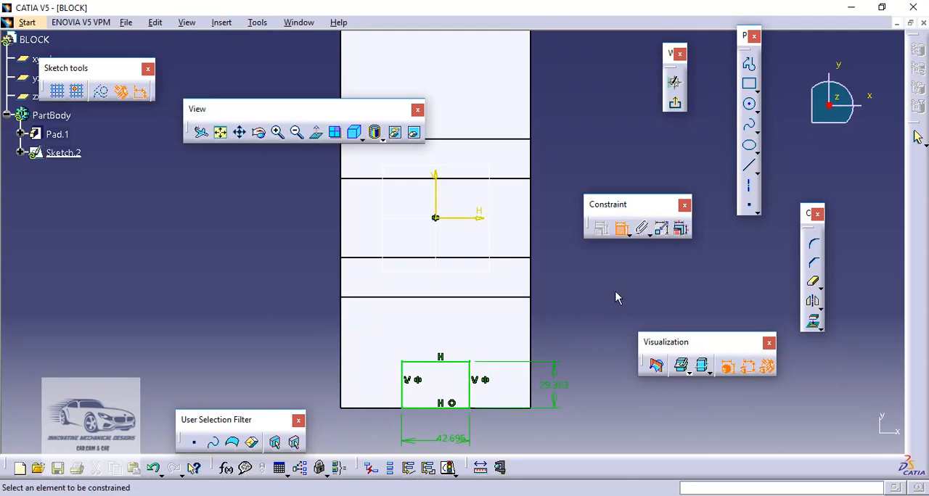
click(623, 231)
- Set the rectangle's width and height to 40 mm each
double_click(461, 442)
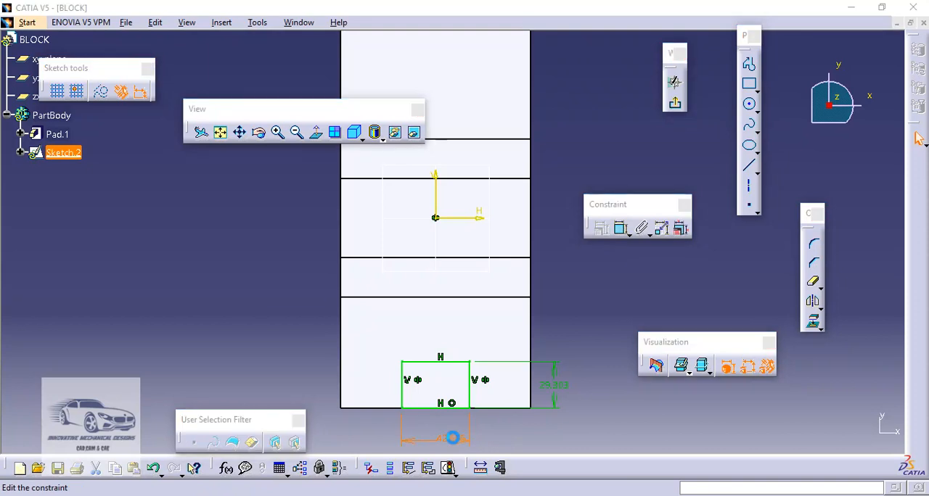
text(40)
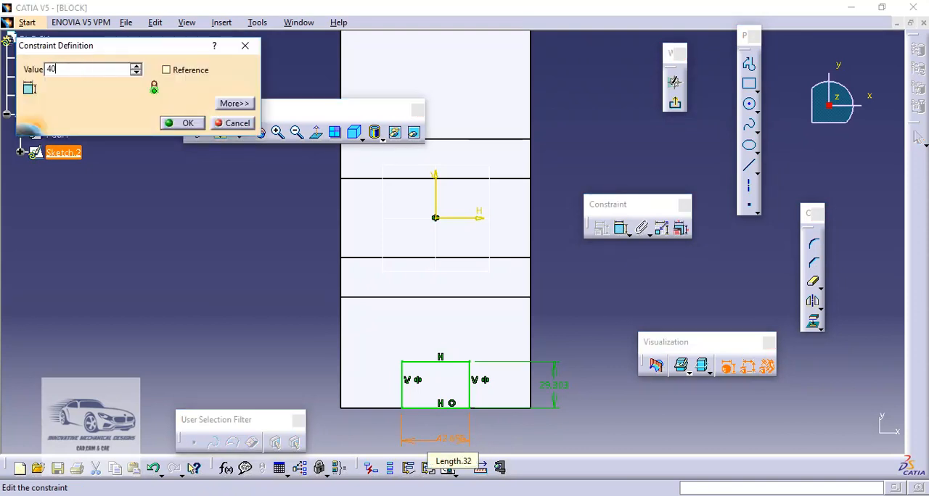
key(Return)
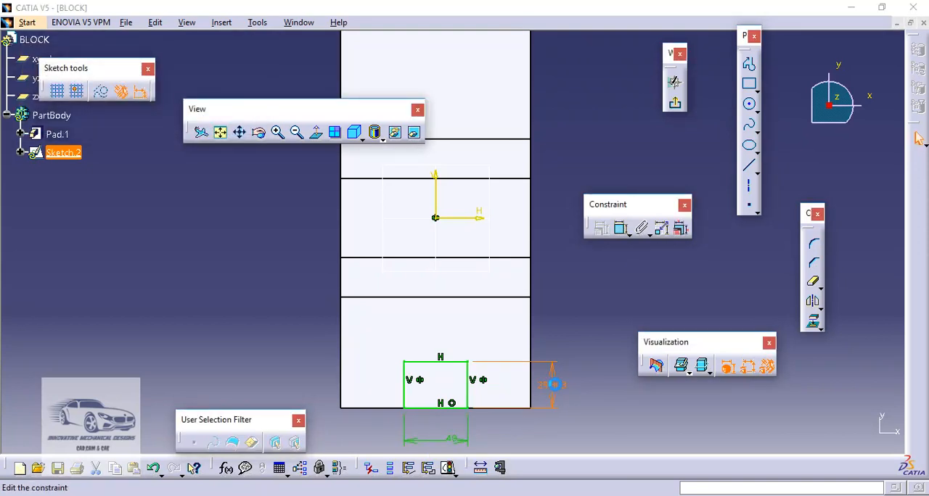
double_click(554, 385)
text(4)
key(Return)
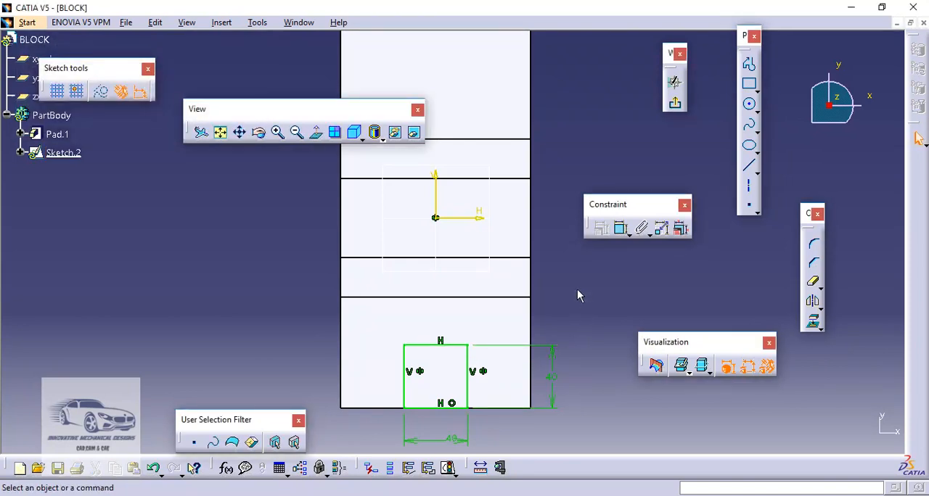
- Mirror the 40 mm square about the sketch's horizontal axis onto the opposite ledge
mouse_move(462, 259)
middle_down()
mouse_move(460, 251)
mouse_move(483, 299)
middle_up()
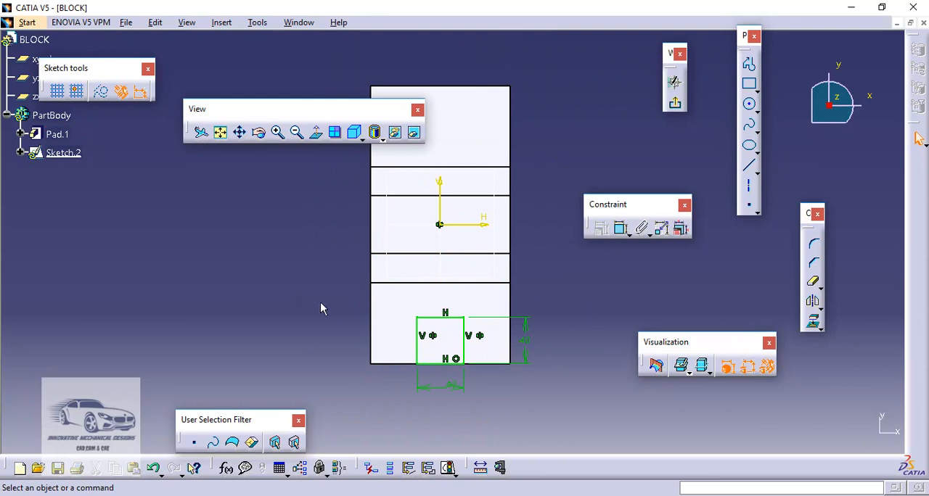
mouse_move(316, 289)
mouse_down()
mouse_move(358, 322)
mouse_move(561, 425)
mouse_up()
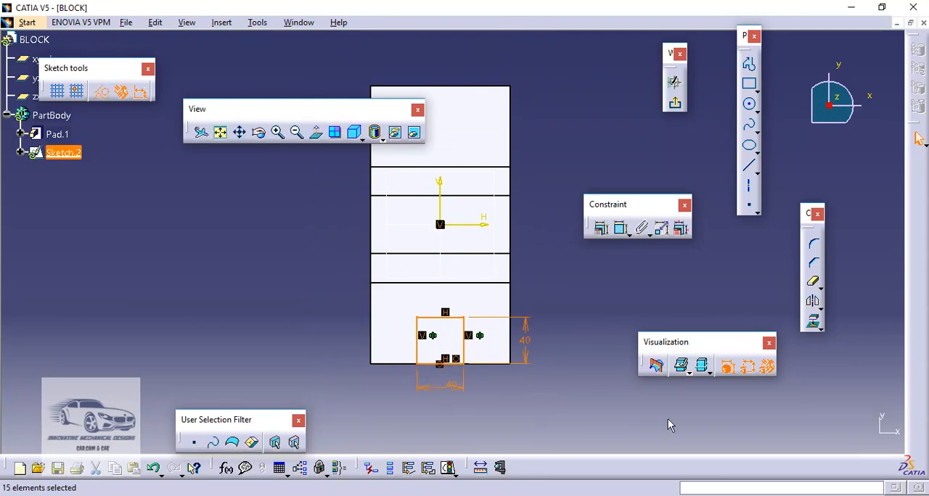
click(813, 303)
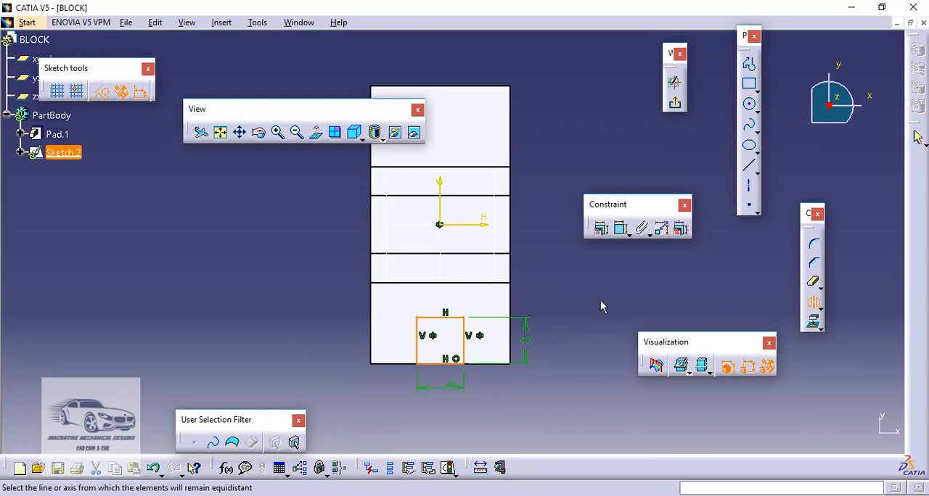
click(482, 226)
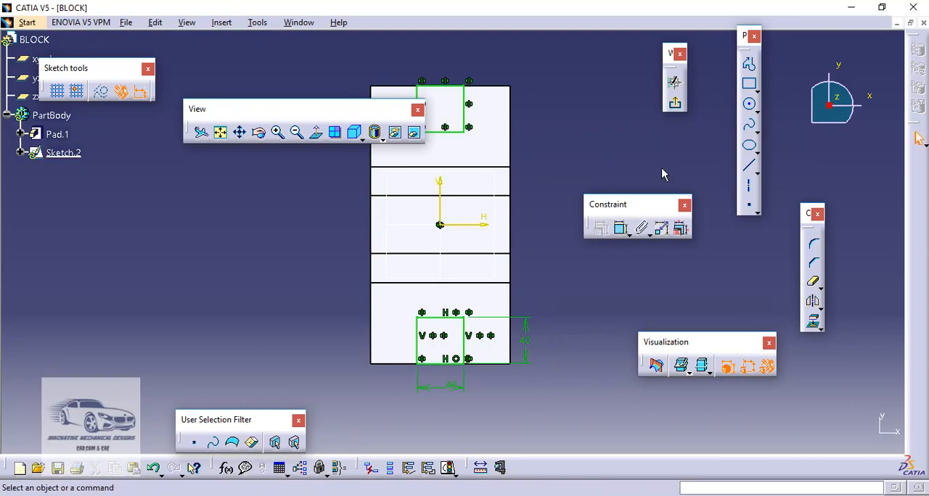
- Exit the sketch and cut both end slots as a pocket with a depth of 30 mm
click(676, 106)
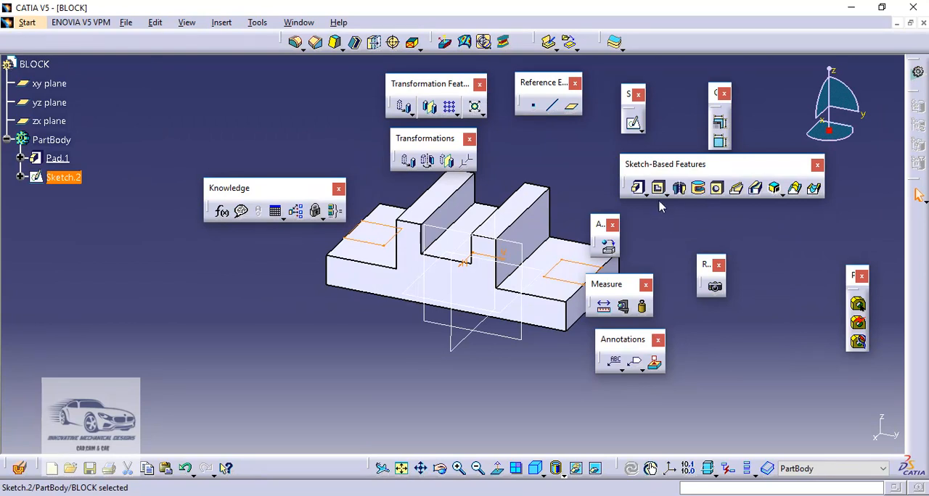
click(659, 189)
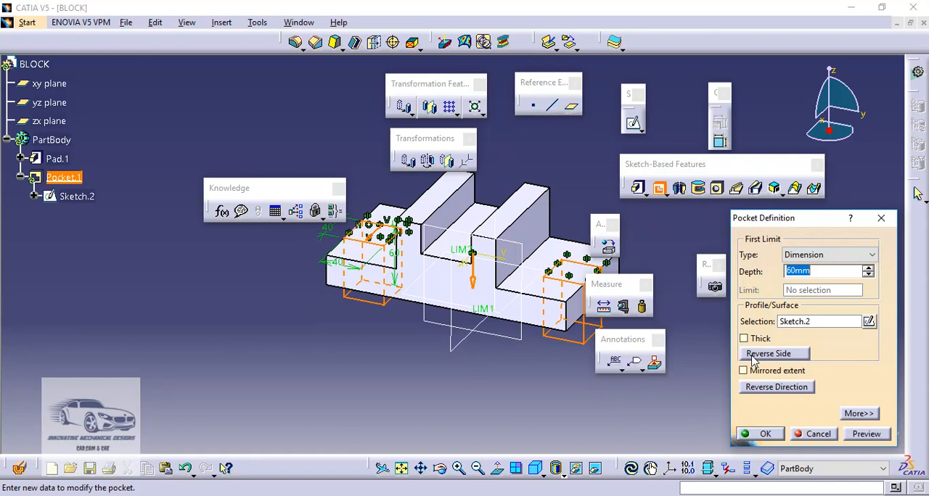
text(30)
key(Return)
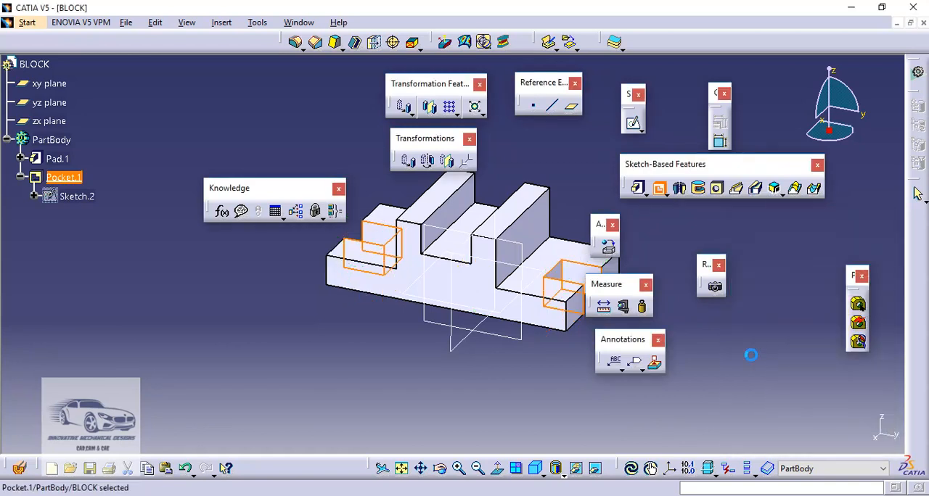
click(750, 355)
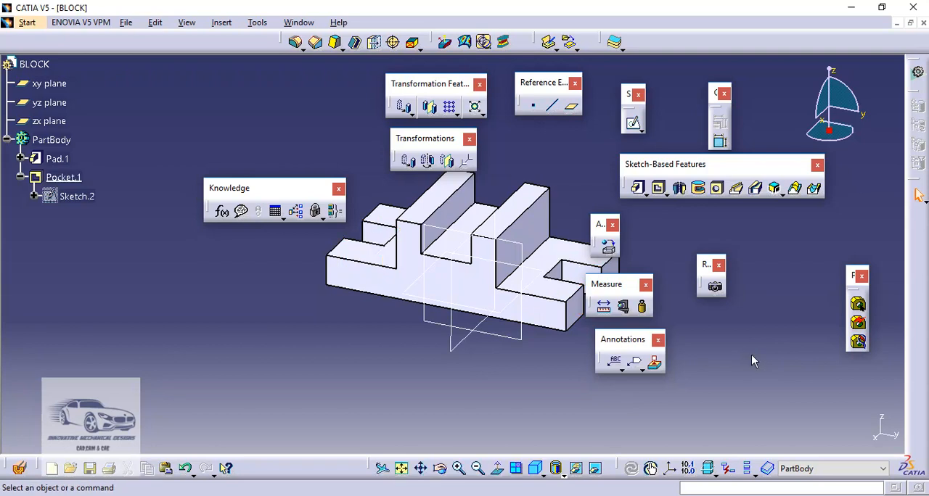
- Try a base height of 40 mm in the pad's profile sketch, exit the sketch, and undo the change
middle_drag(417, 337, 371, 325)
click(347, 346)
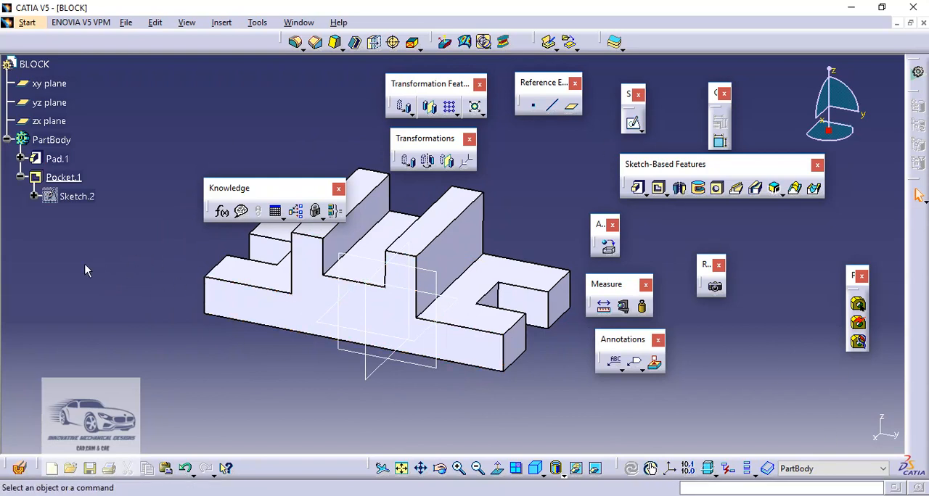
click(21, 159)
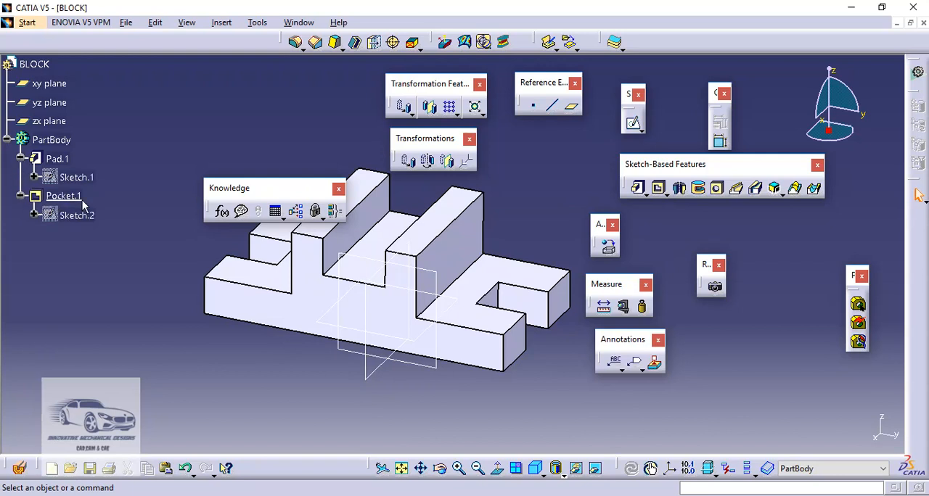
click(80, 178)
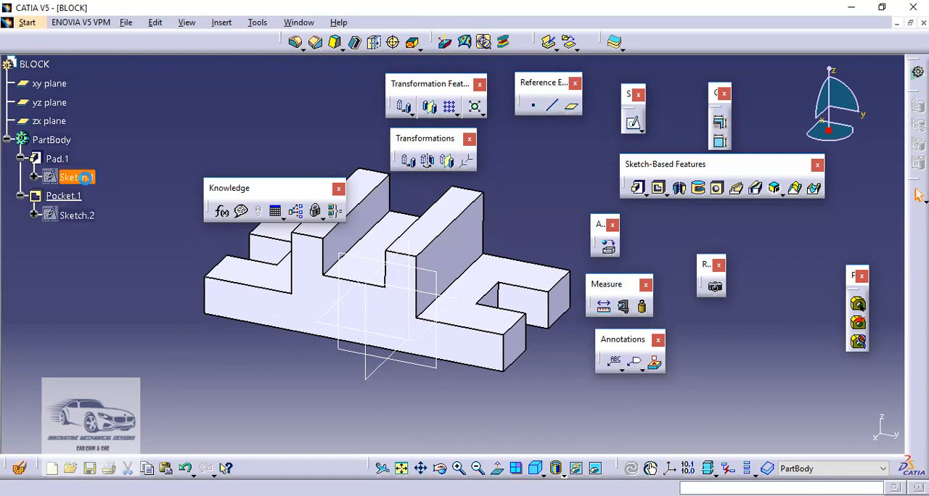
double_click(80, 178)
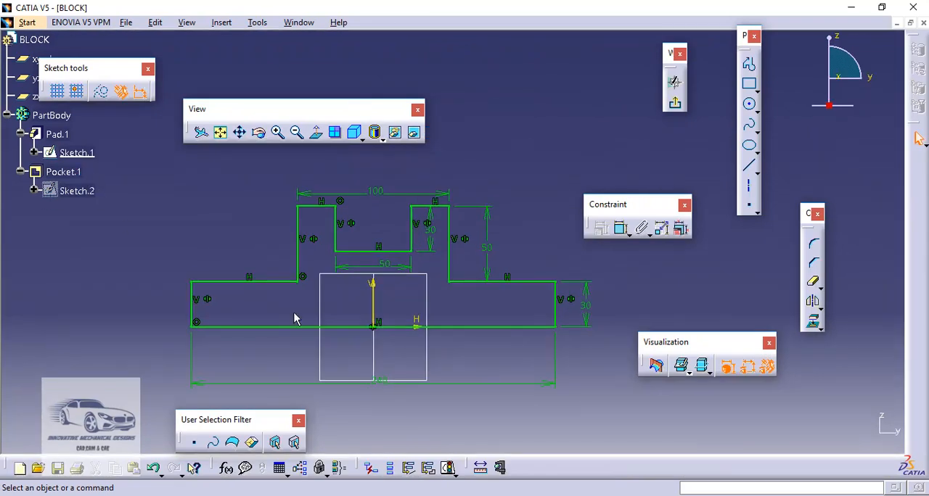
double_click(587, 308)
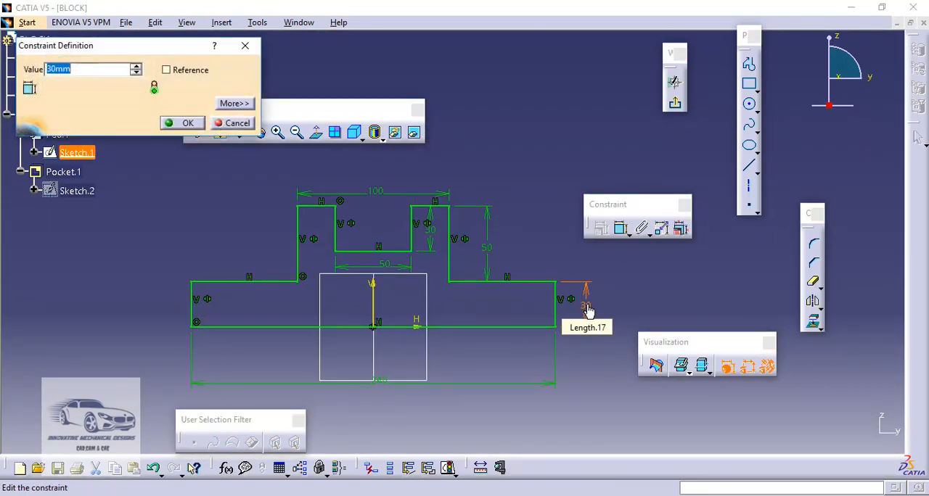
text(40)
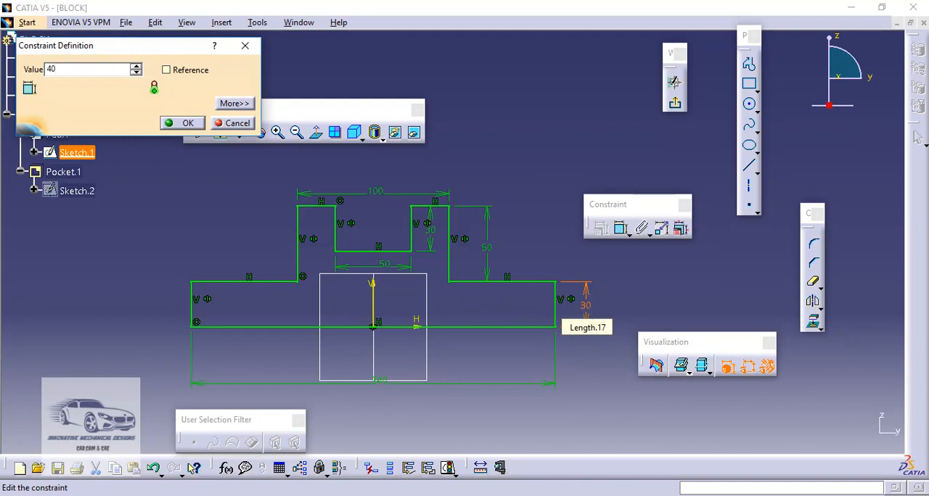
key(Return)
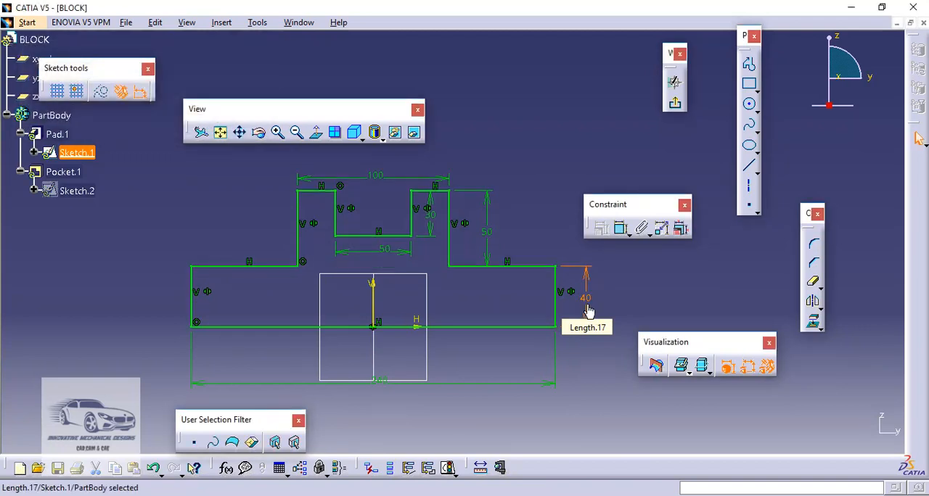
click(675, 101)
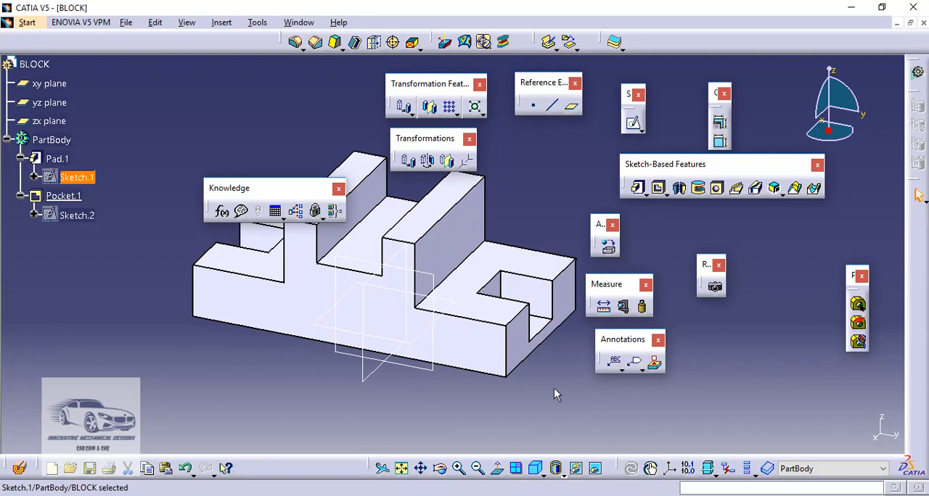
key(ctrl+z)
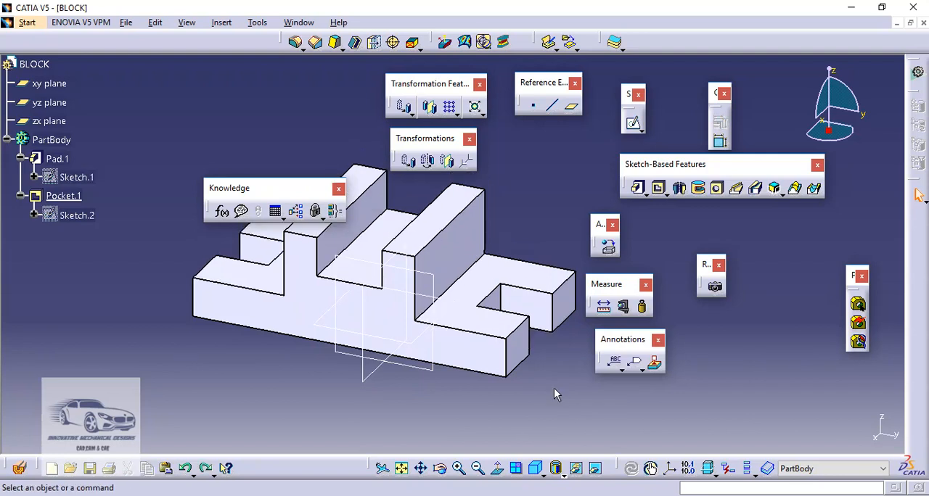
- Edit the end slot pocket so its first limit type is Up to last
double_click(66, 196)
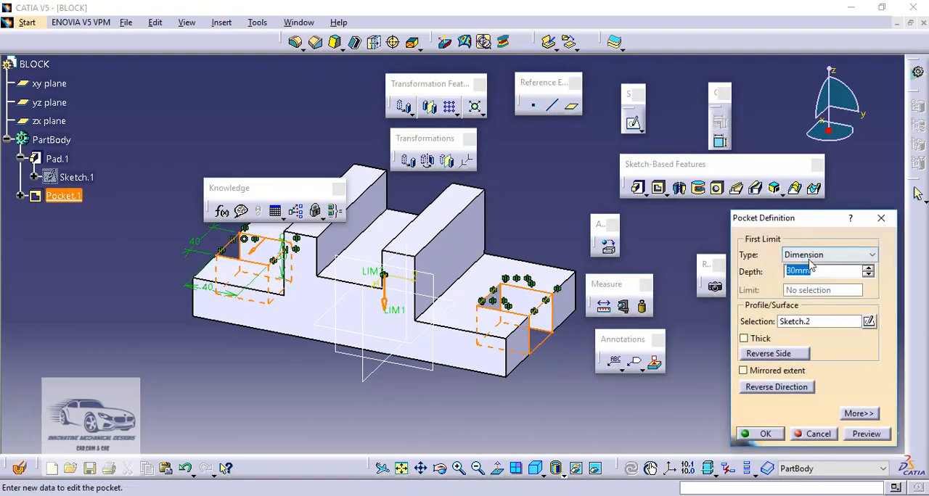
click(806, 256)
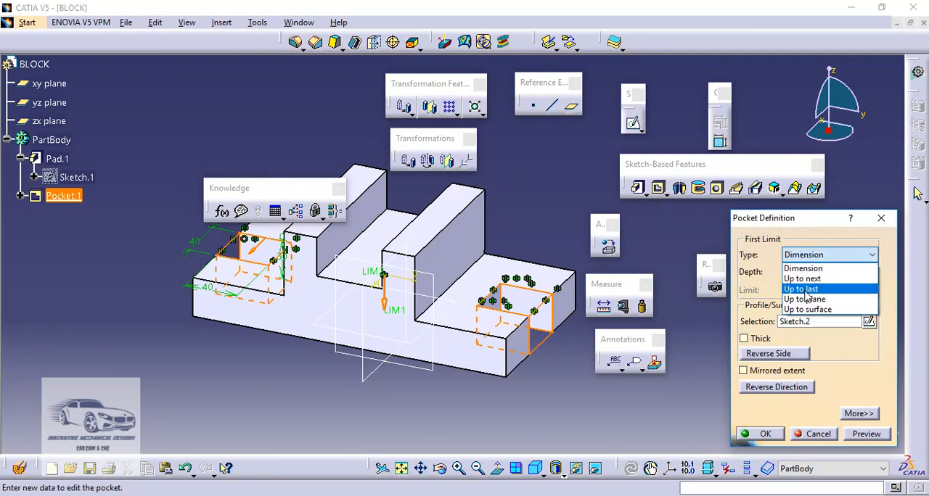
click(806, 290)
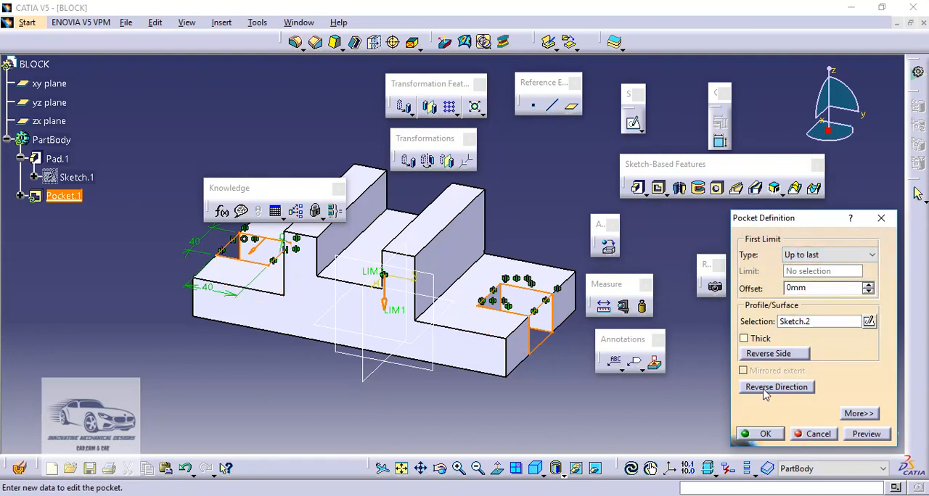
click(766, 434)
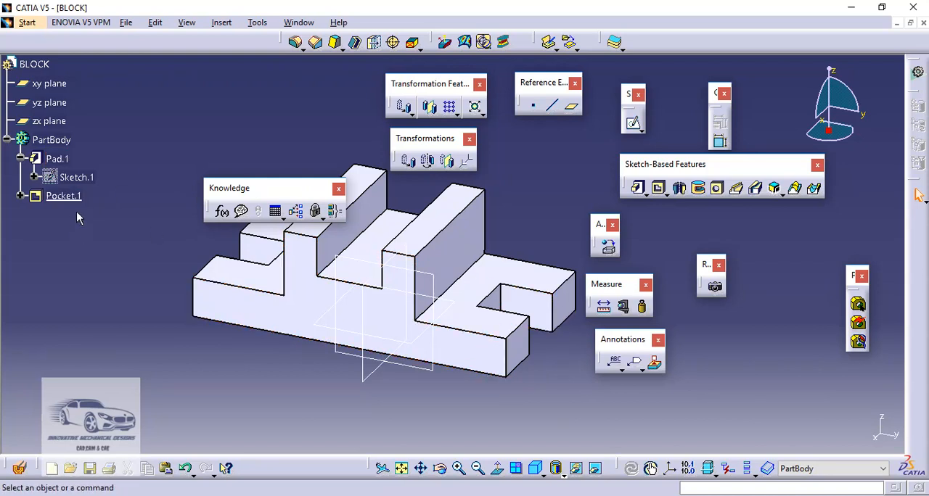
- Try a base height of 40 mm in the pad's profile sketch and exit the sketch
double_click(95, 178)
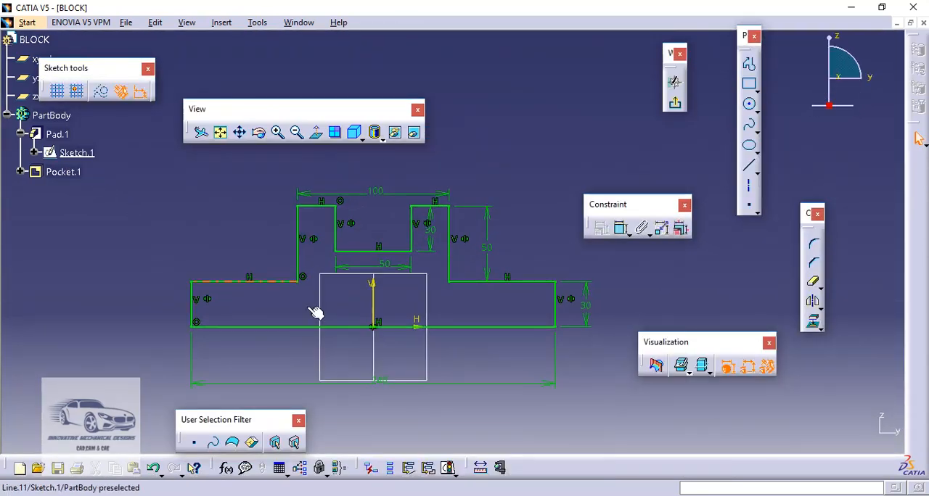
double_click(590, 311)
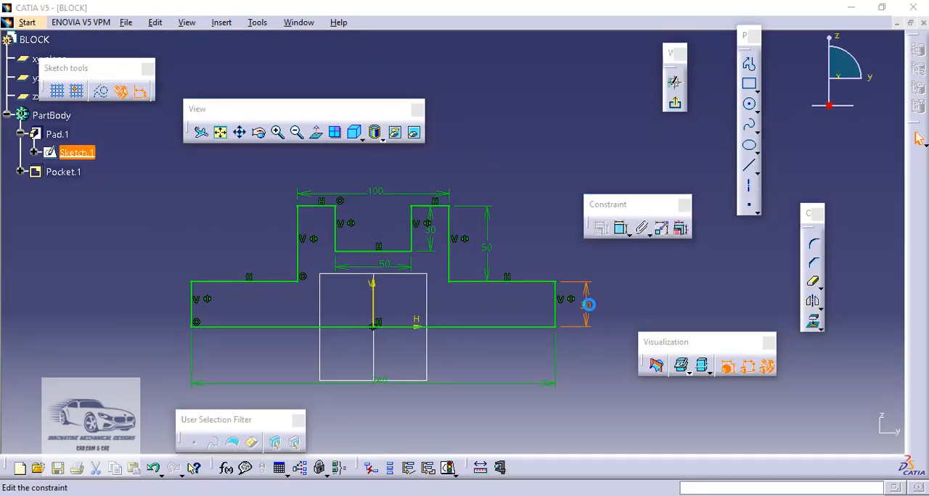
text(40)
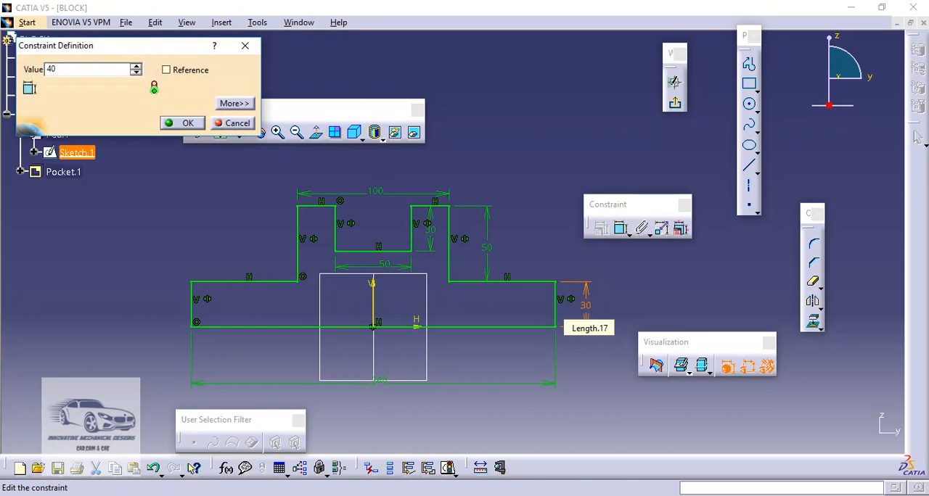
key(Return)
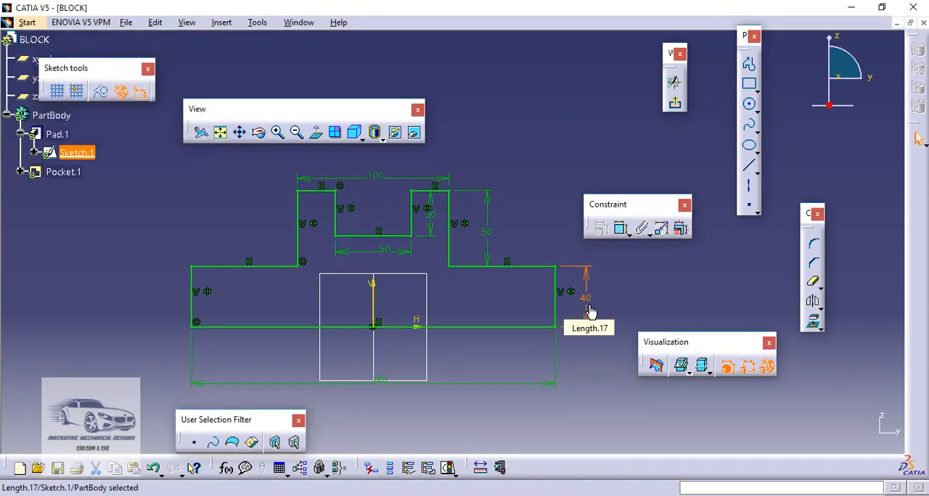
click(676, 105)
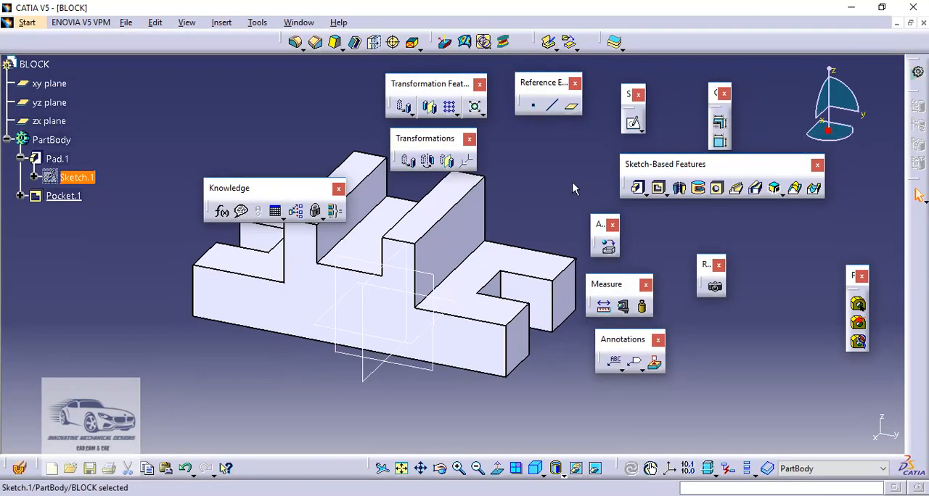
click(571, 182)
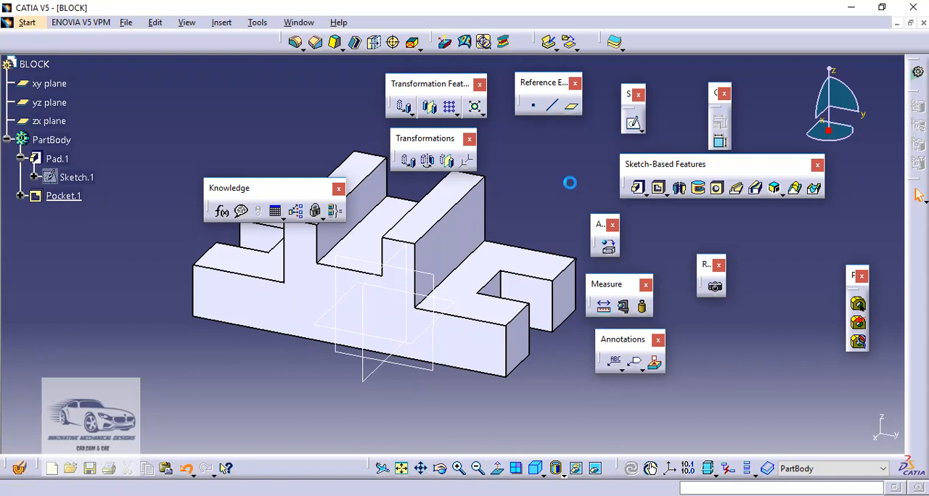
- Undo the base height change
key(ctrl+z)
key(ctrl+z)
key(ctrl+z)
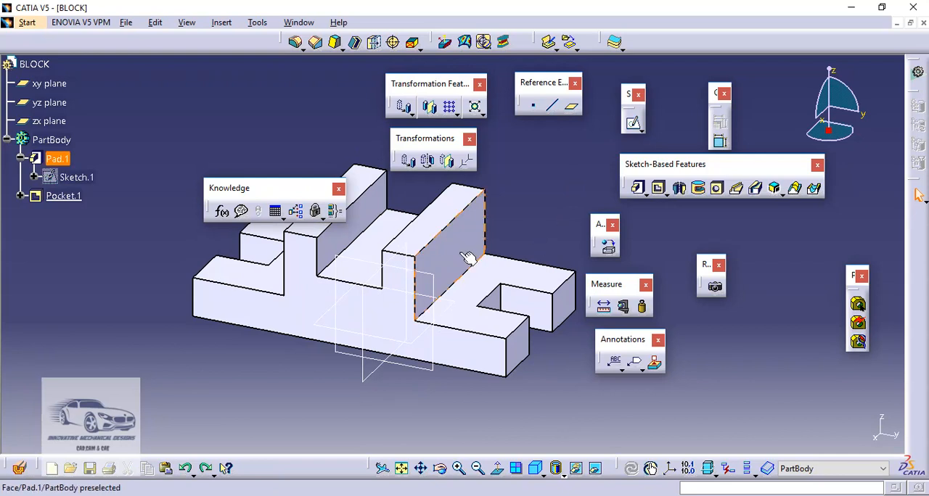
- Start a sketch on the upright wall's outer side face and draw a rectangle about 55 by 30 mm near its upper edge
click(633, 125)
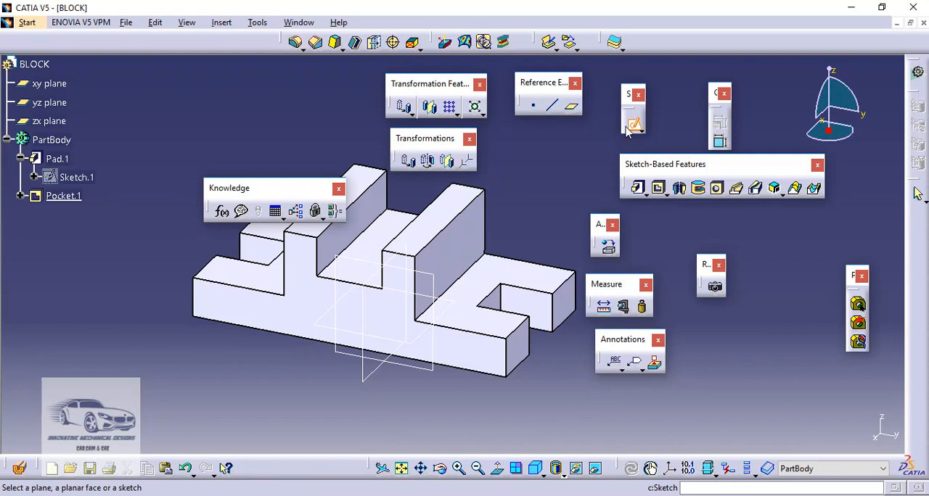
click(457, 250)
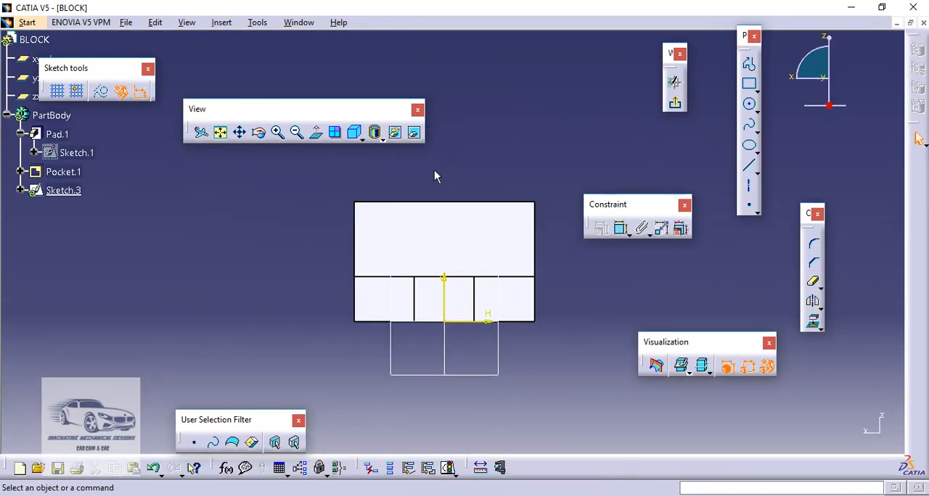
mouse_move(434, 169)
middle_down()
mouse_move(433, 201)
mouse_move(442, 159)
middle_up()
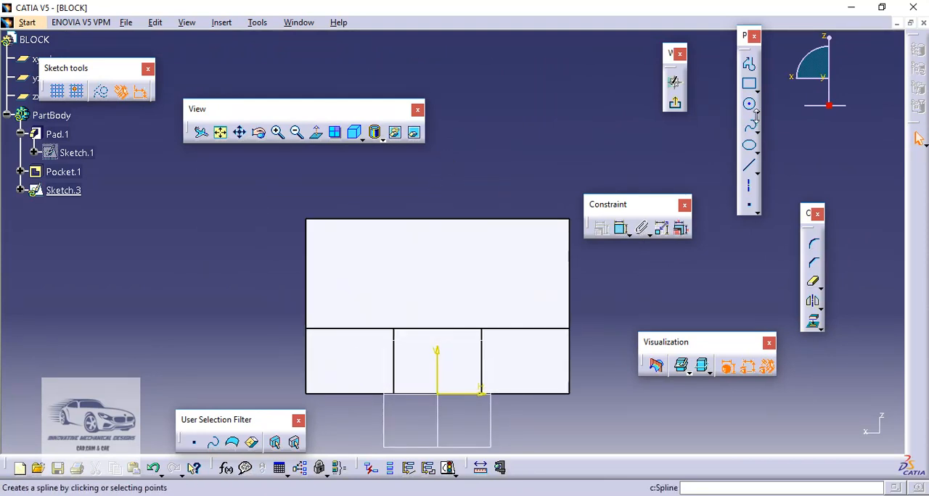
click(751, 87)
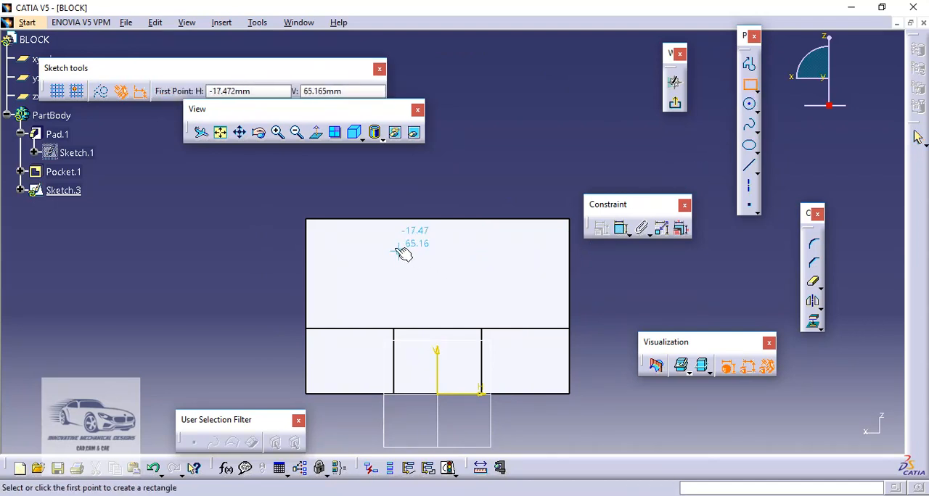
click(378, 232)
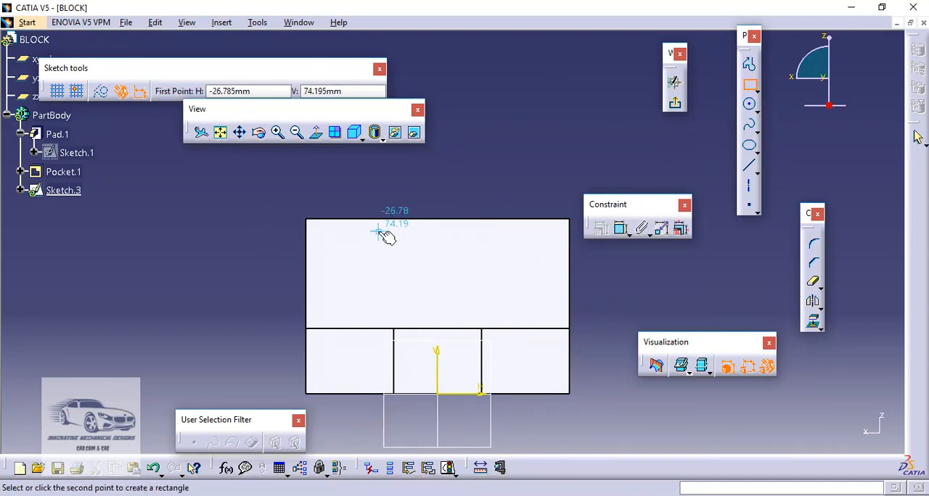
click(498, 297)
click(484, 187)
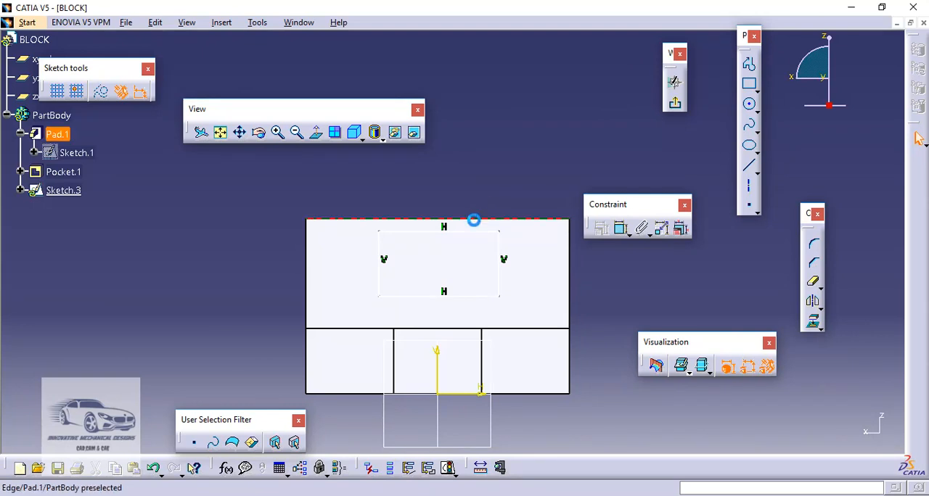
- Make the rectangle's upper line coincident with the wall's top edge
ctrl+click(471, 231)
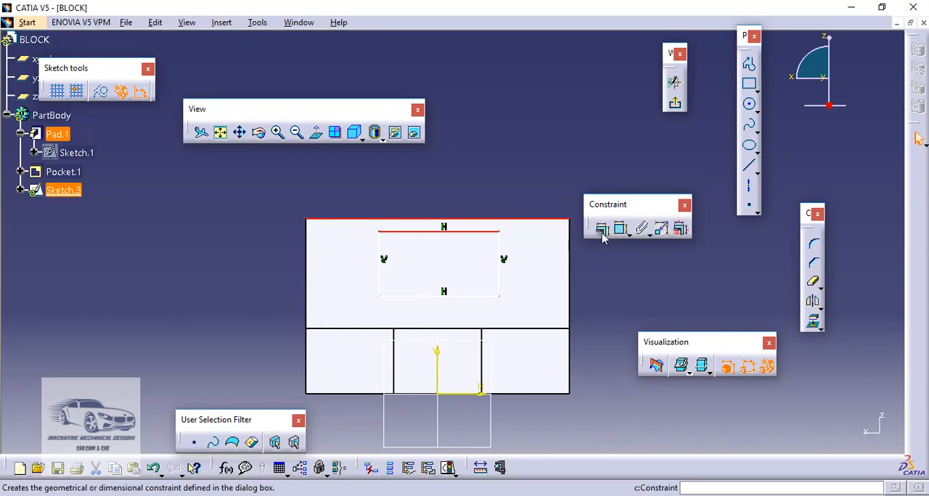
click(602, 229)
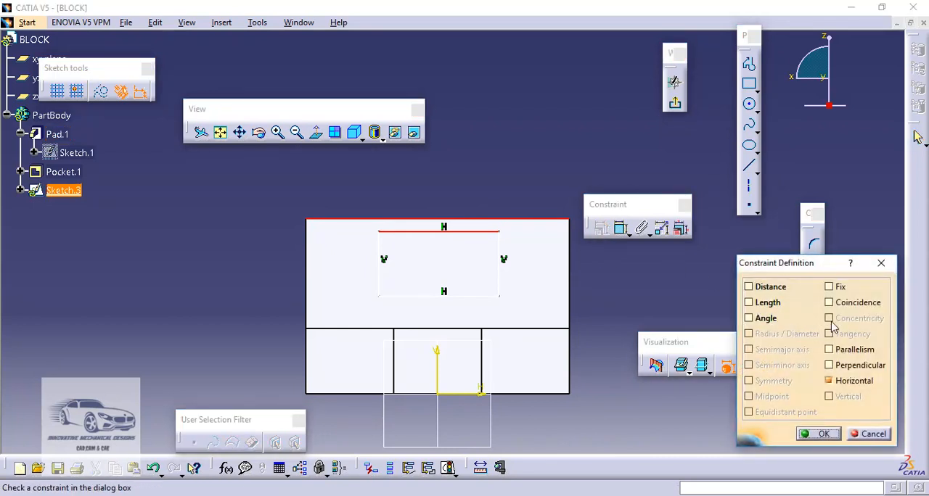
click(829, 304)
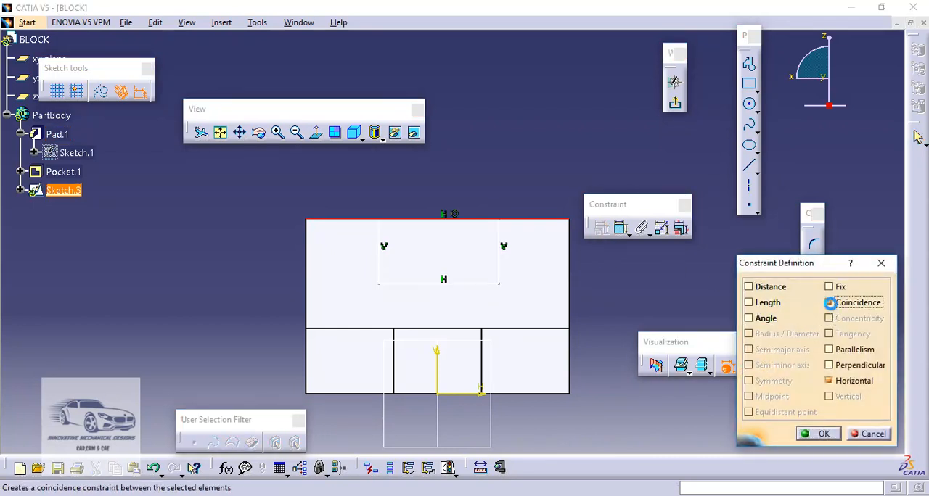
click(822, 433)
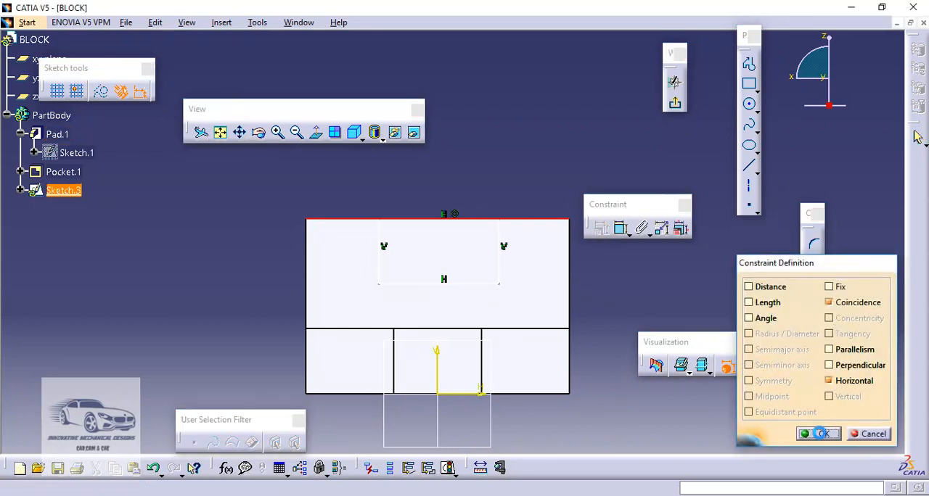
- Make the rectangle's two vertical sides symmetric about the sketch's vertical axis
click(383, 276)
ctrl+click(498, 267)
ctrl+click(437, 365)
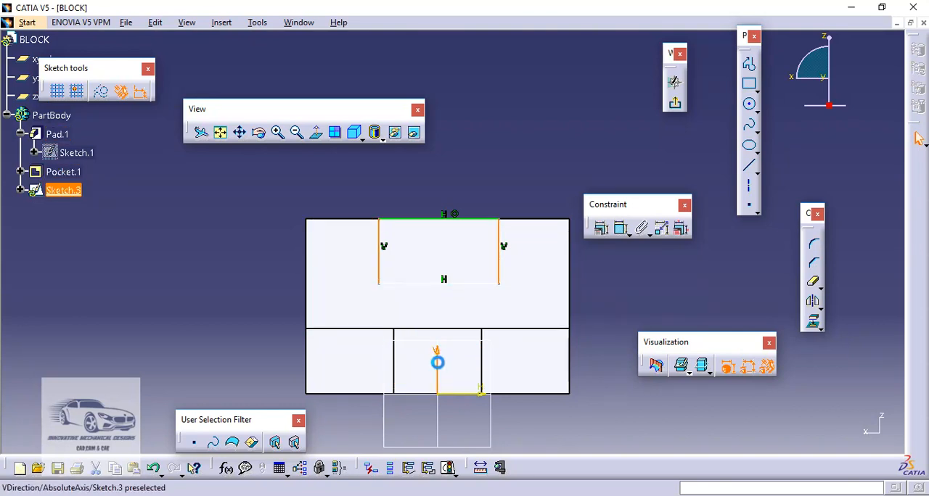
click(602, 231)
click(770, 383)
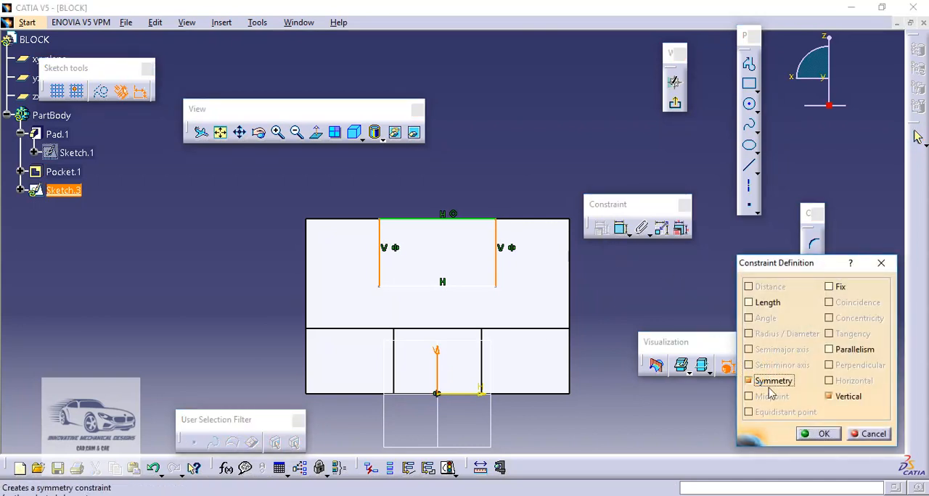
click(819, 434)
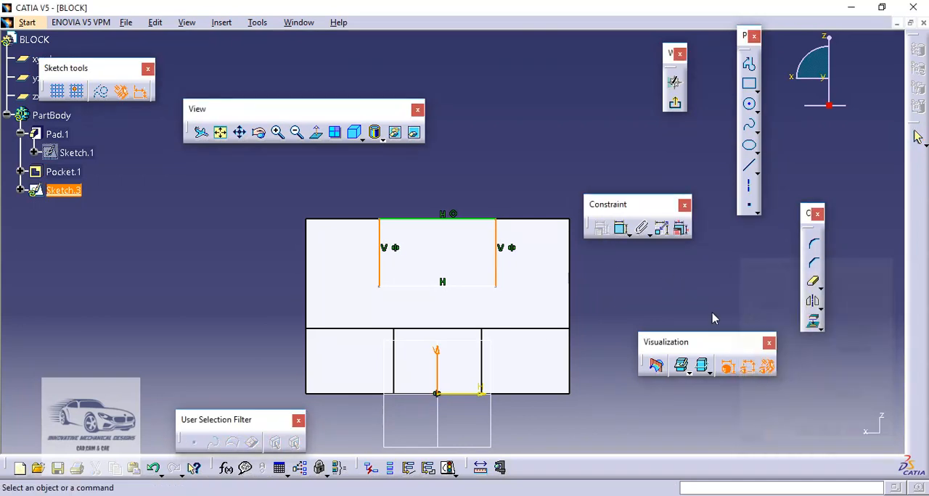
- Dimension the rectangle's width and height
click(622, 230)
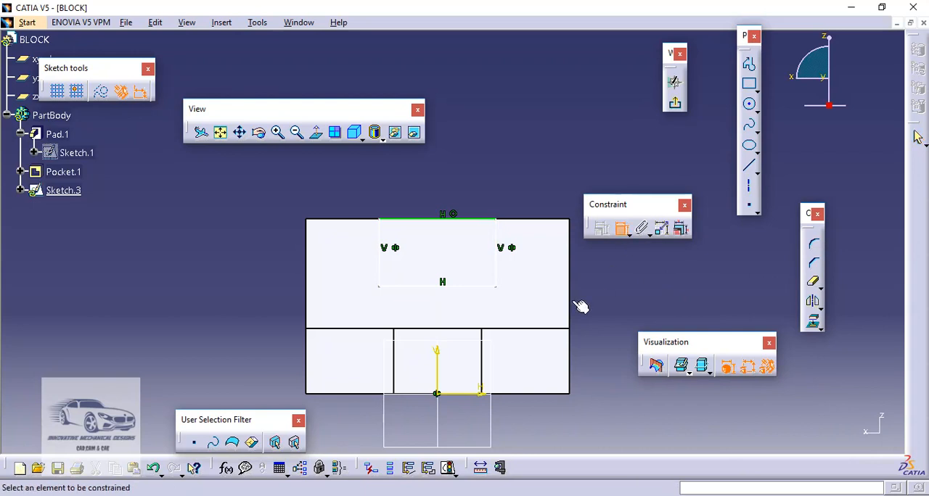
click(471, 287)
click(439, 177)
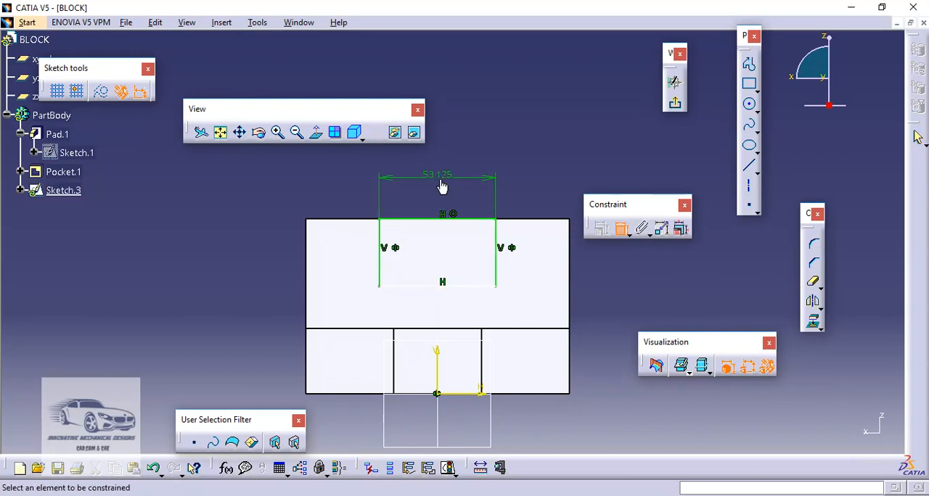
click(499, 272)
click(602, 255)
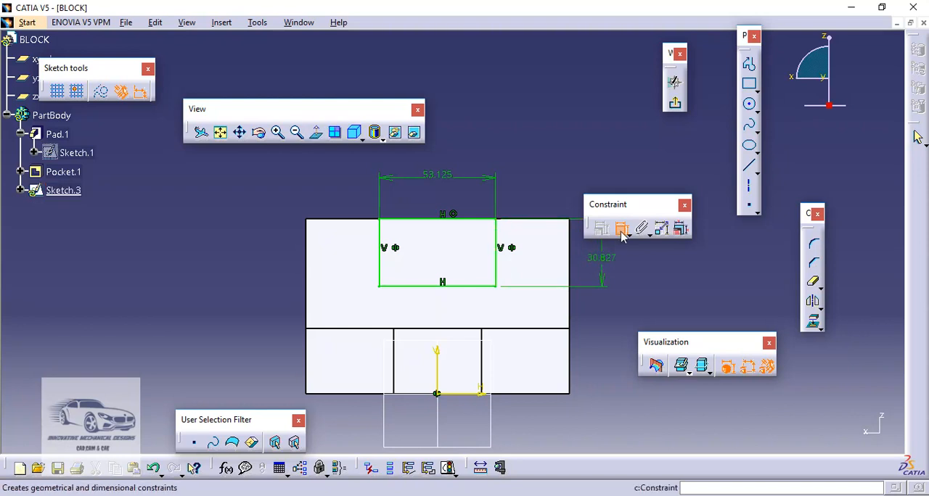
- Set the rectangle's width to 70 mm and its height to 30 mm
double_click(437, 174)
text(70)
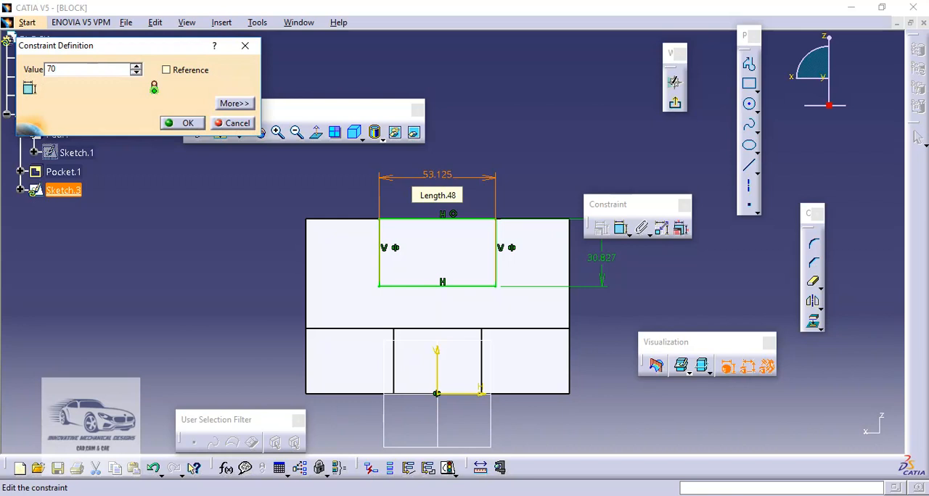
key(Return)
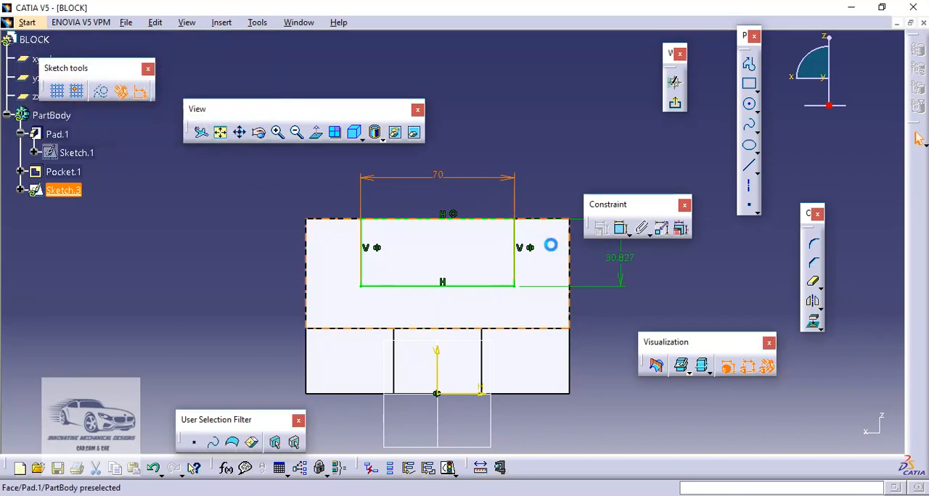
double_click(624, 258)
text(30)
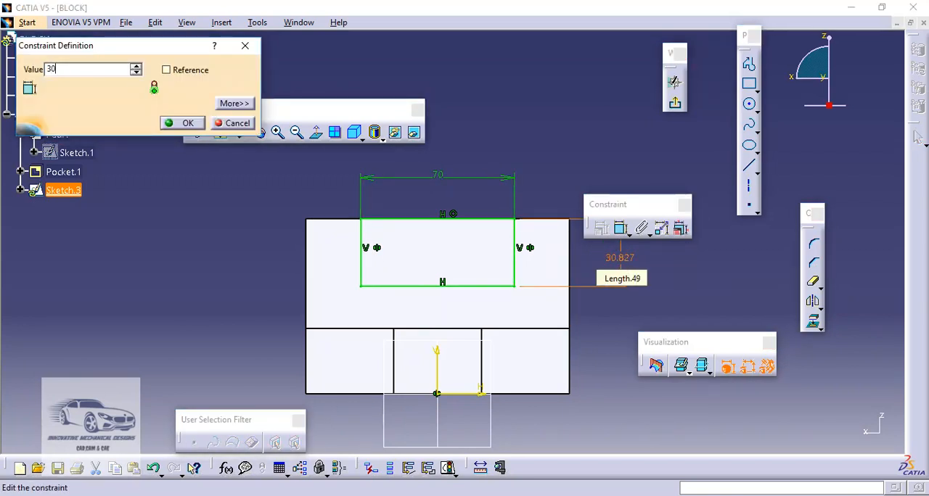
key(Return)
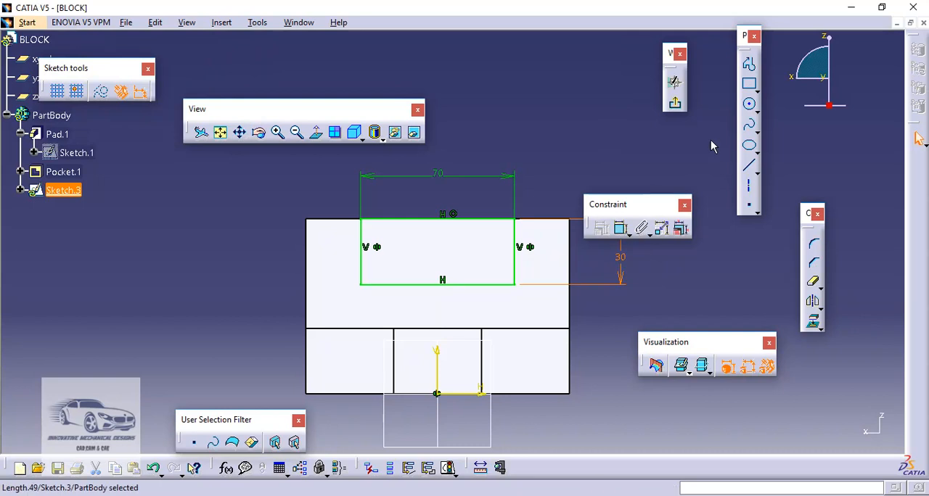
- Exit the sketch and cut the rectangle through both upright walls as a pocket with limit type Up to last
click(676, 105)
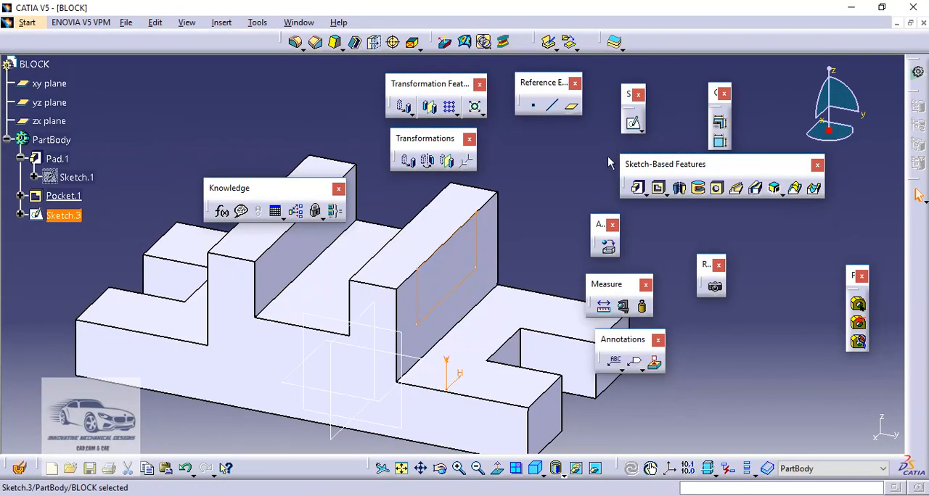
click(659, 190)
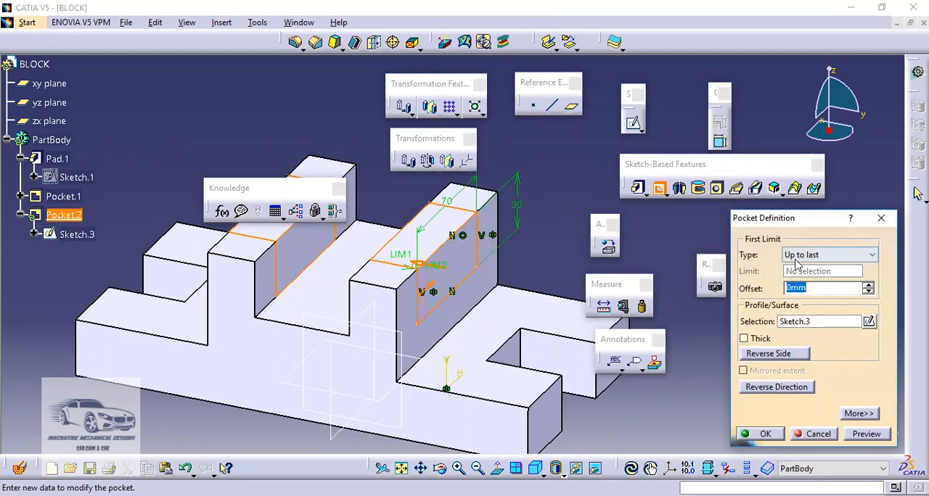
click(766, 434)
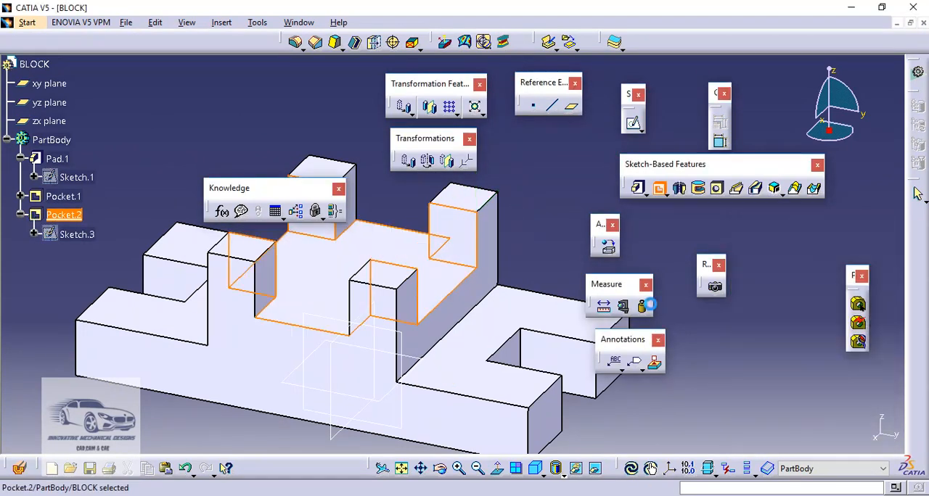
middle_drag(525, 230, 559, 216)
click(562, 198)
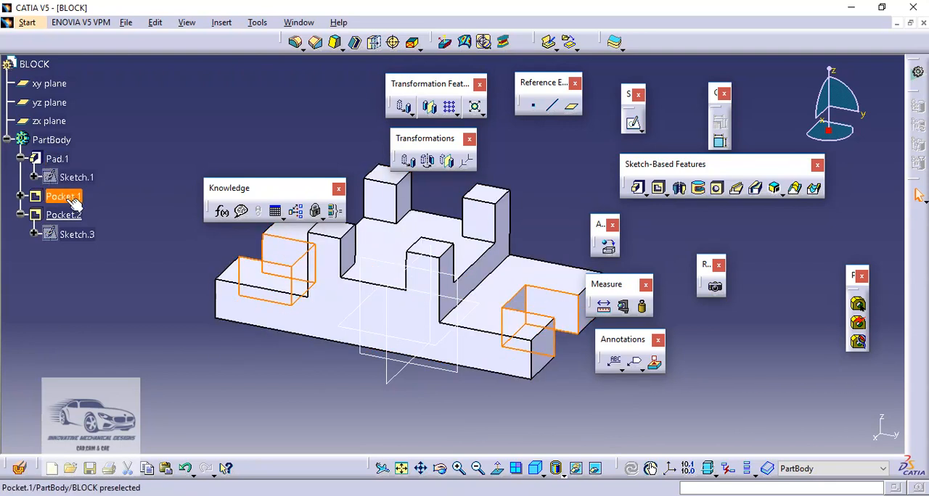
click(69, 215)
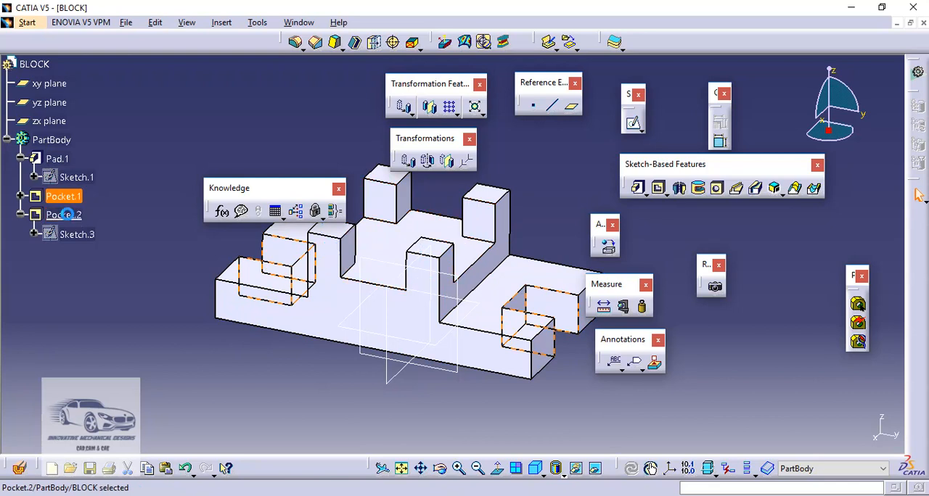
click(122, 223)
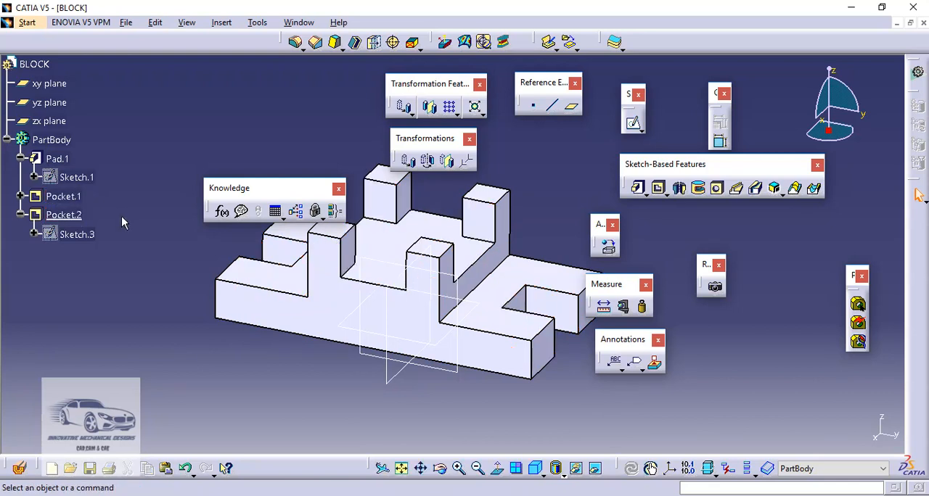